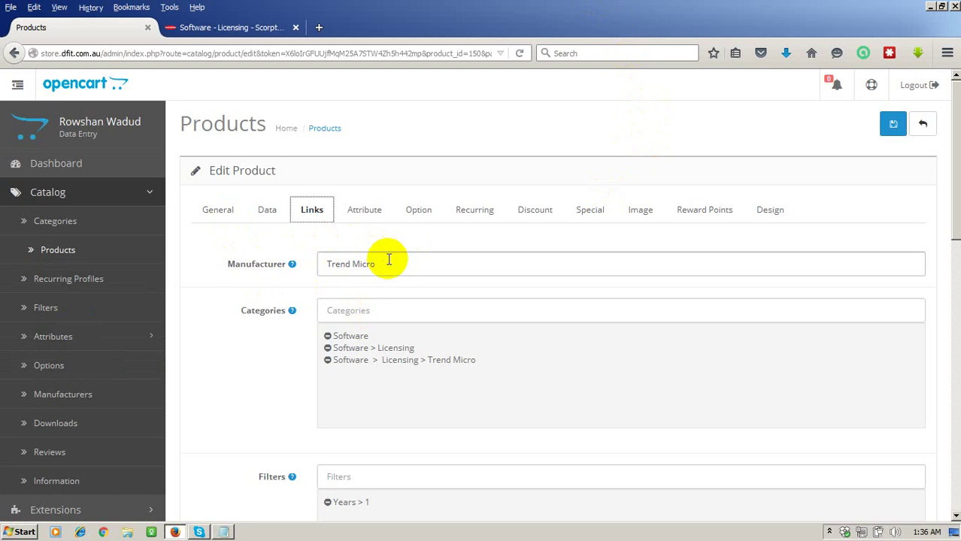
# - Review the product's link settings: manufacturer, categories, filters, stores and downloads
pyautogui.moveTo(390, 261); pyautogui.dragTo(290, 266)
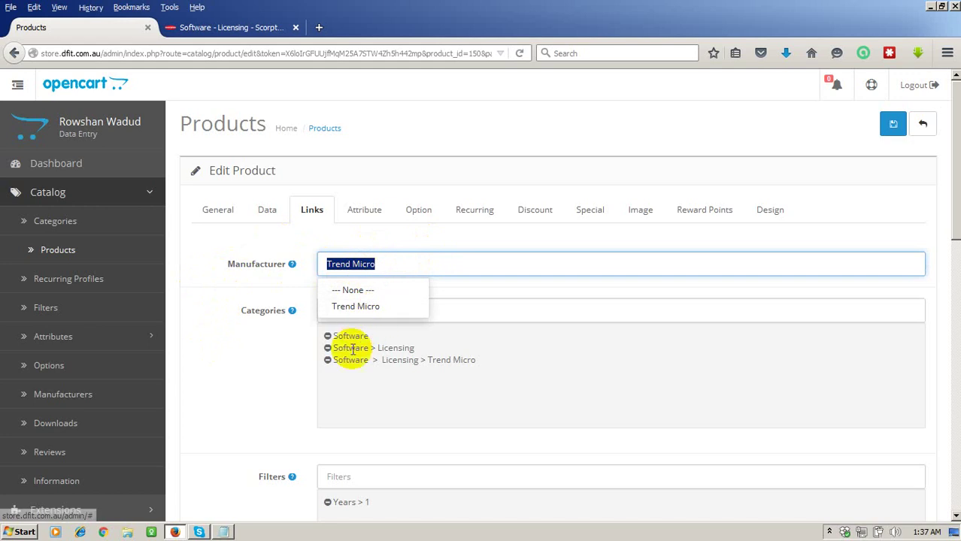
pyautogui.click(230, 318)
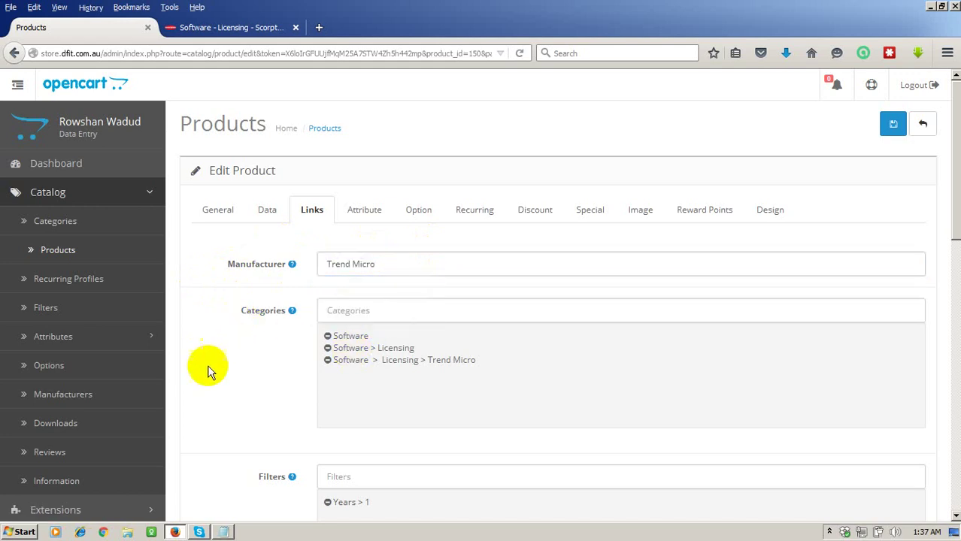
pyautogui.moveTo(284, 315)
pyautogui.scroll(-2, 284, 315)
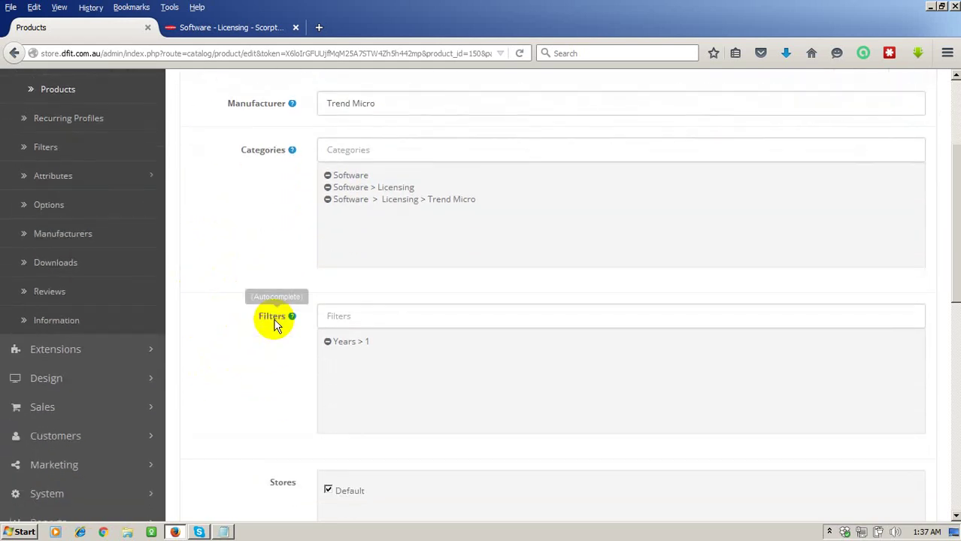
pyautogui.scroll(-1, 232, 372)
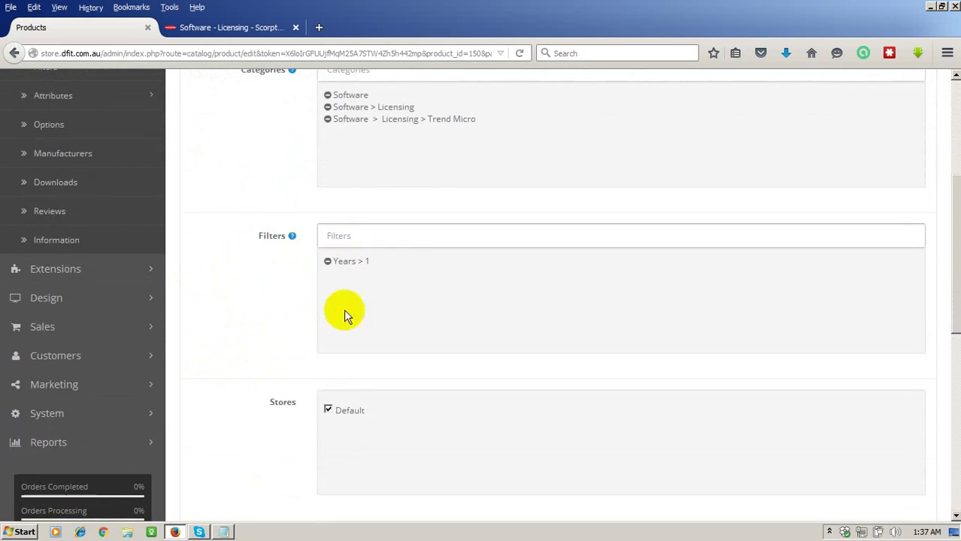
pyautogui.scroll(-2, 323, 346)
pyautogui.scroll(-4, 371, 279)
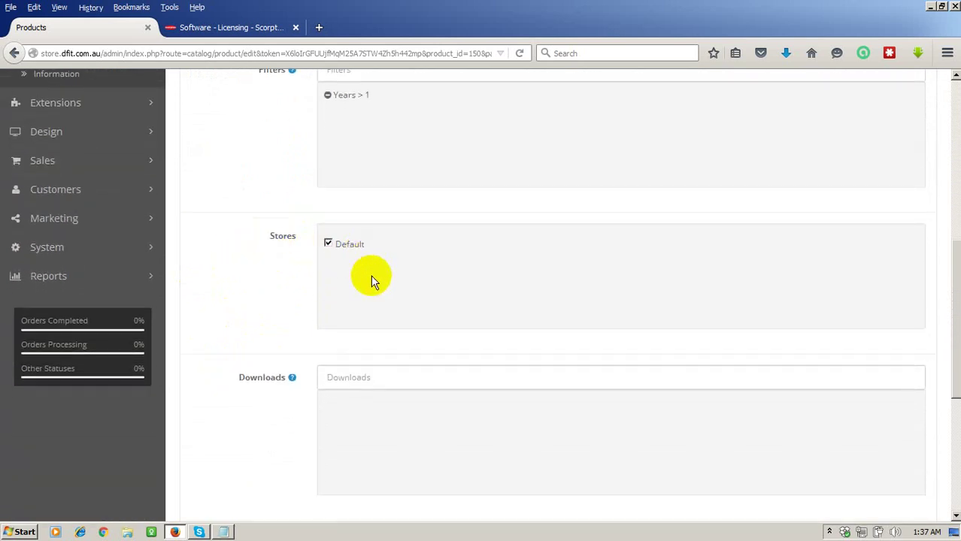
pyautogui.scroll(1, 357, 297)
pyautogui.scroll(10, 357, 297)
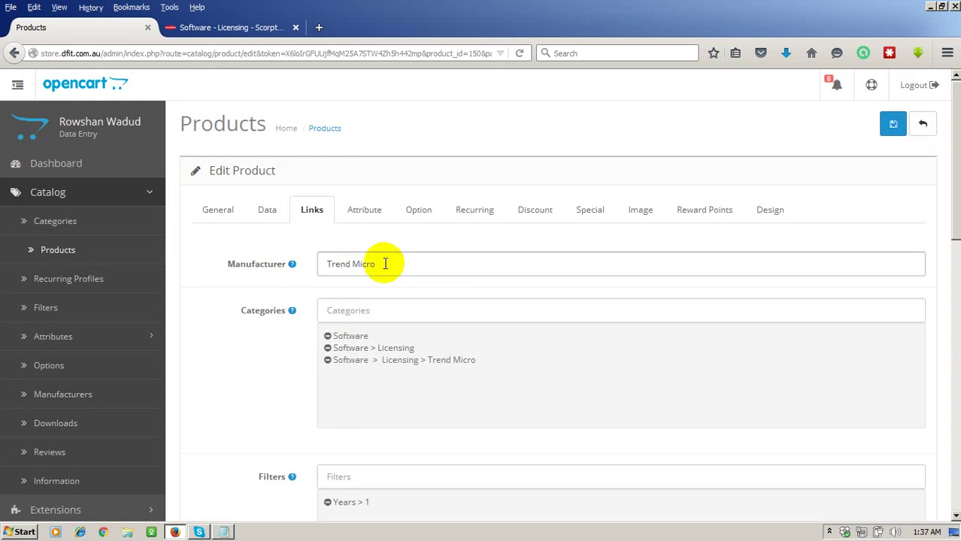
pyautogui.scroll(-2, 384, 264)
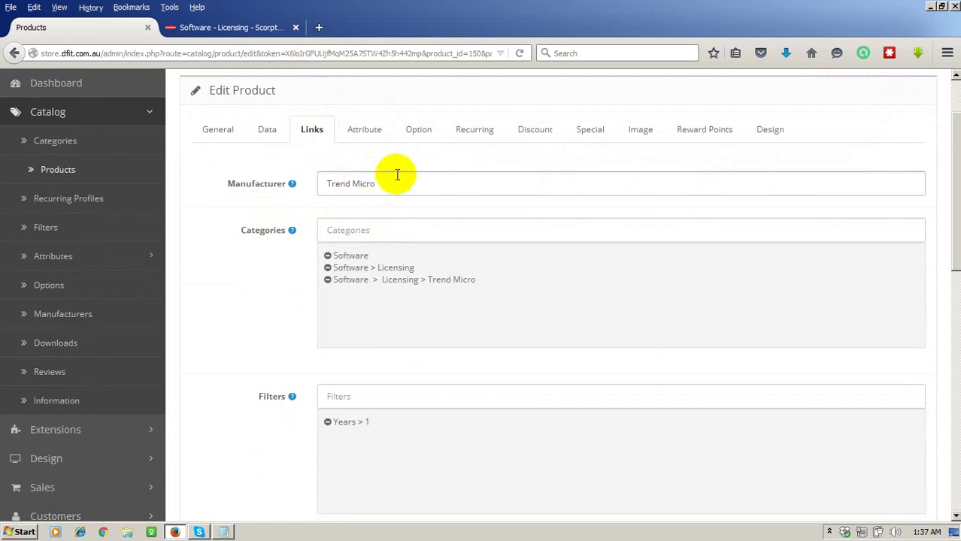
# - Check the NetDefend listing on the Scorptec licensing page, and search for "Net" in the product's Manufacturer field
pyautogui.click(230, 28)
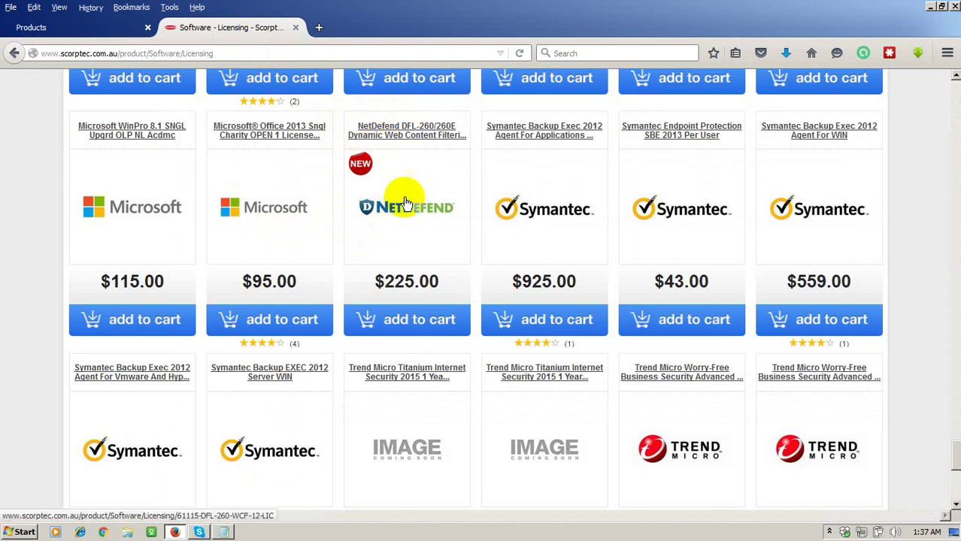
pyautogui.click(72, 28)
pyautogui.moveTo(379, 176); pyautogui.dragTo(334, 183)
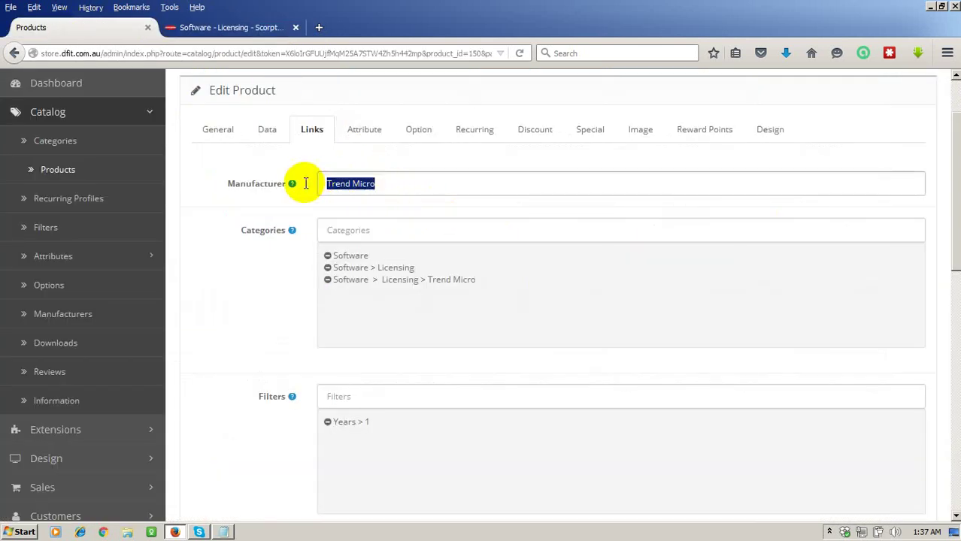
pyautogui.write('Ne')
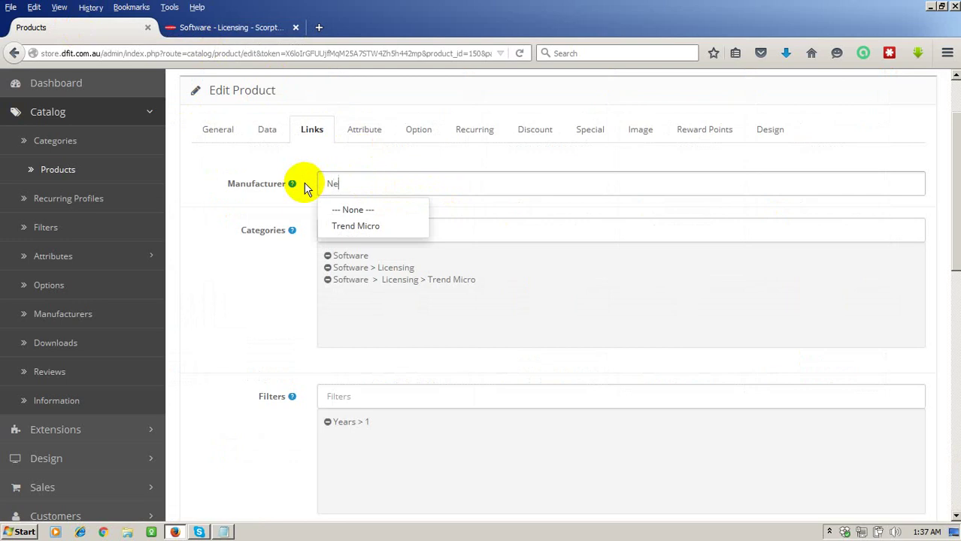
pyautogui.write('t')
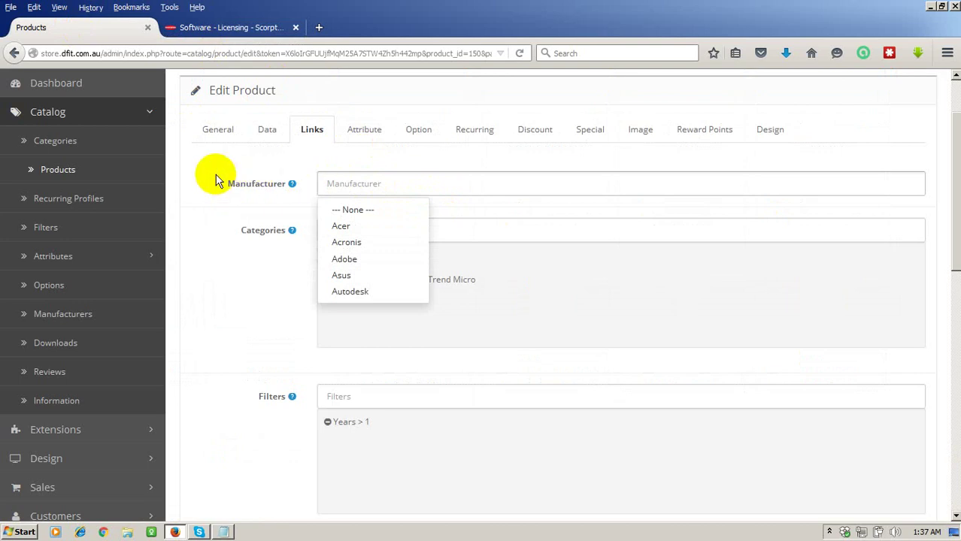
# - Copy the brand name "NetDefend" from the DFL-260/260E product title on the Scorptec licensing page
pyautogui.click(239, 29)
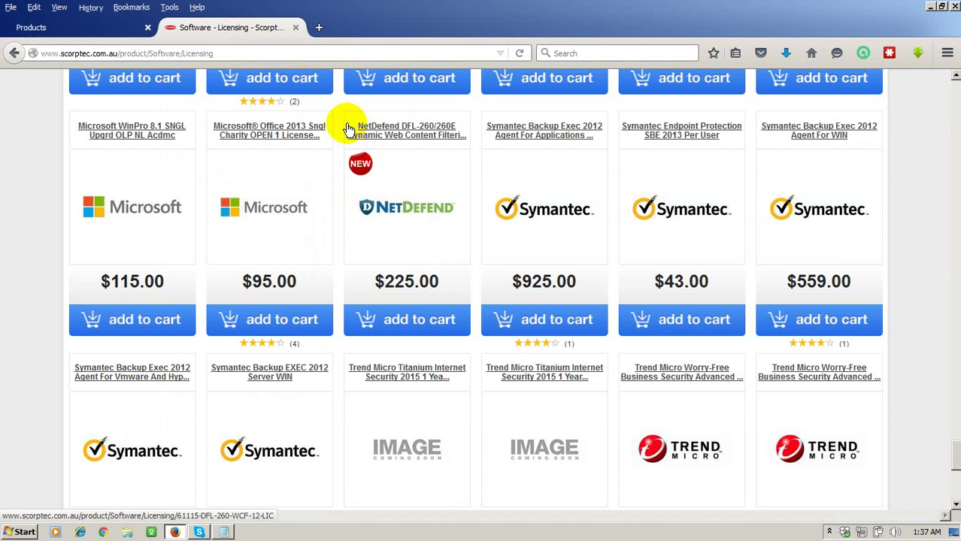
pyautogui.moveTo(339, 126); pyautogui.dragTo(390, 133)
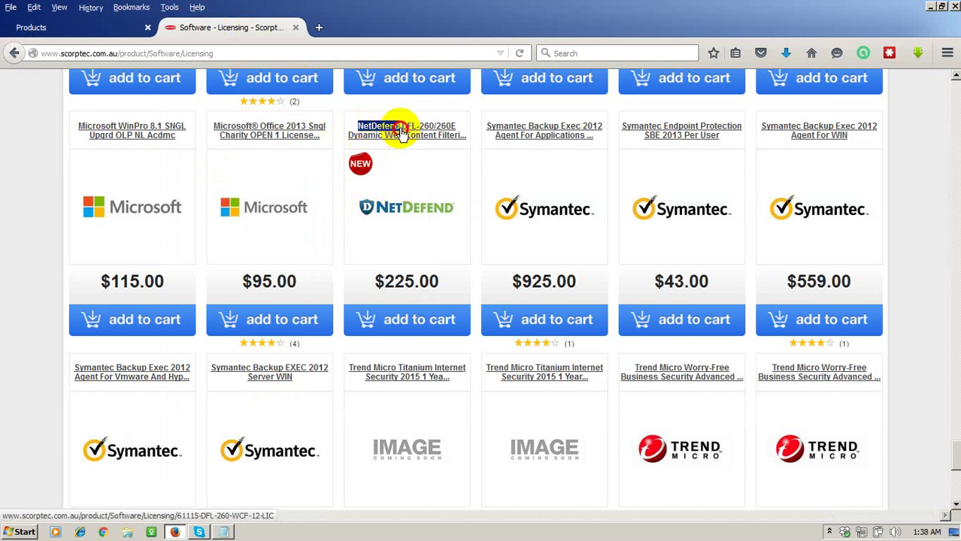
pyautogui.rightClick(383, 128)
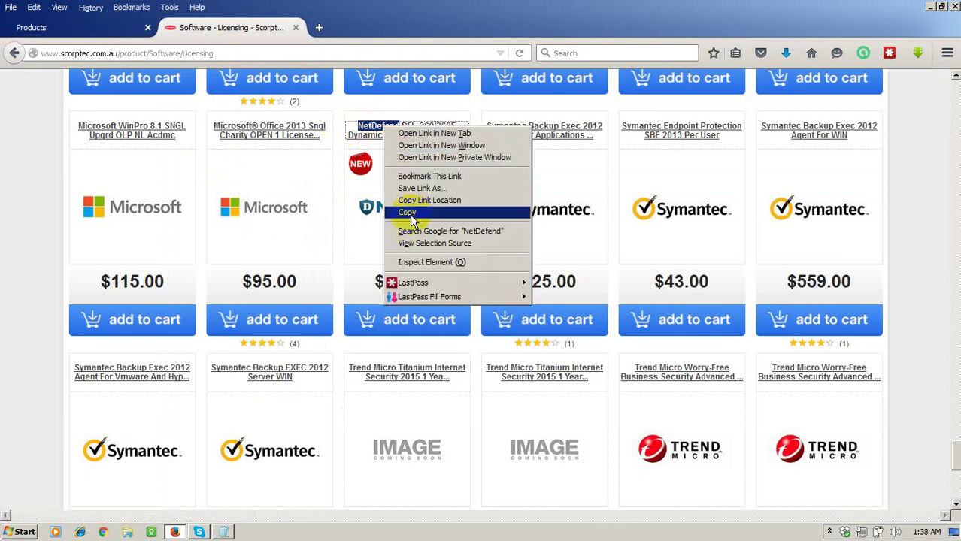
pyautogui.click(410, 210)
# - Return to the product being edited and open the store's Manufacturers list in a separate browser tab
pyautogui.click(77, 29)
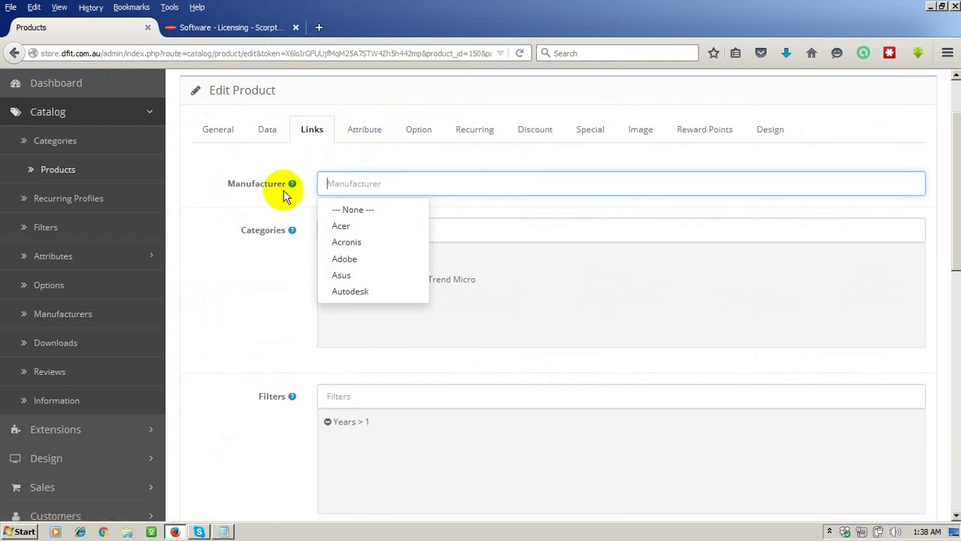
pyautogui.click(48, 144)
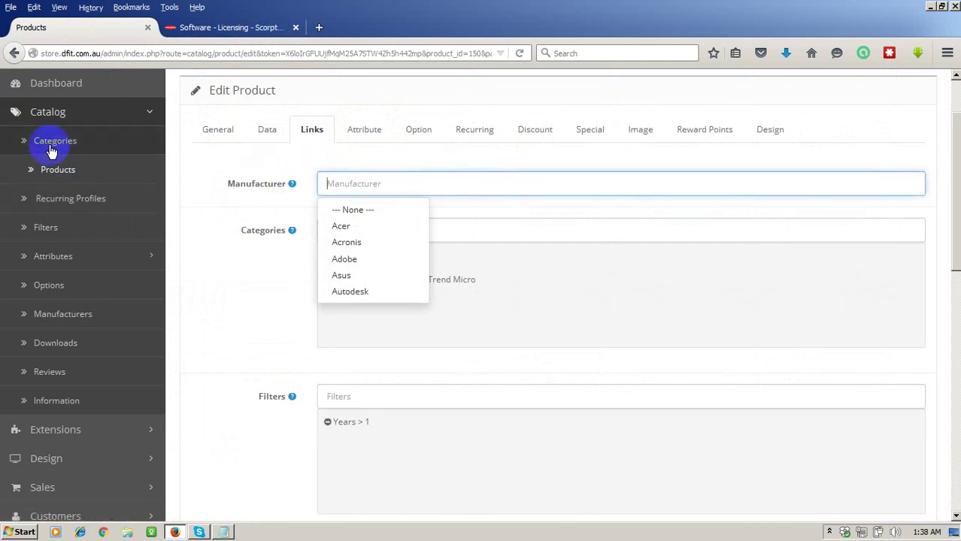
pyautogui.rightClick(48, 315)
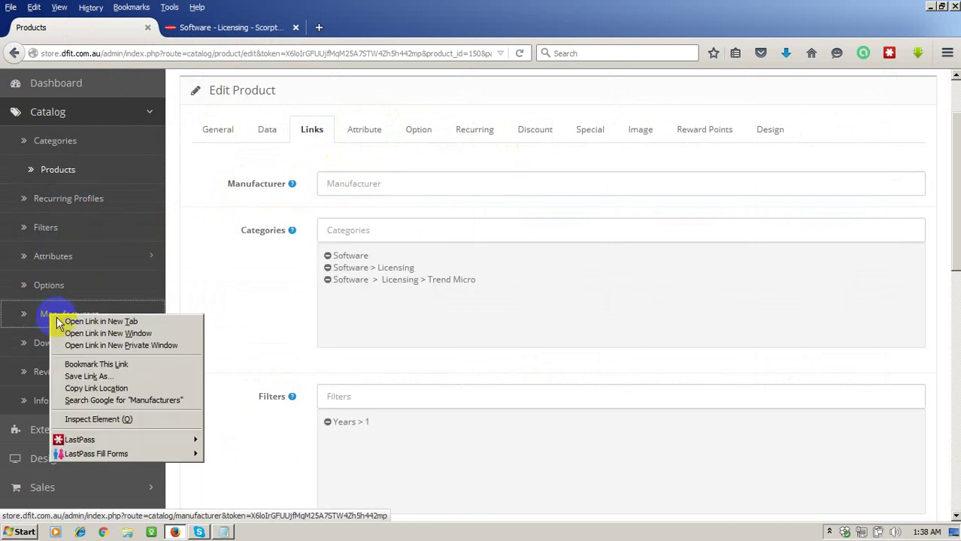
pyautogui.click(65, 322)
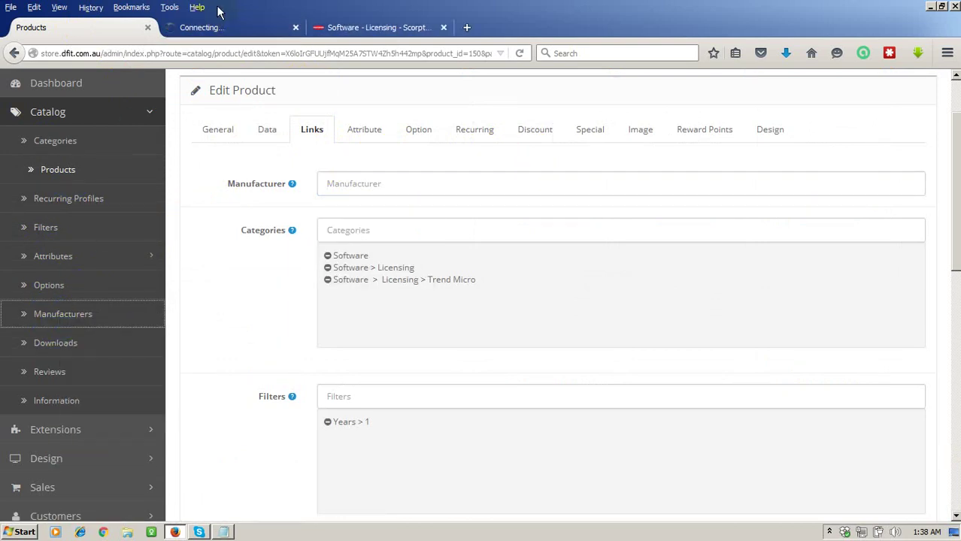
pyautogui.click(225, 27)
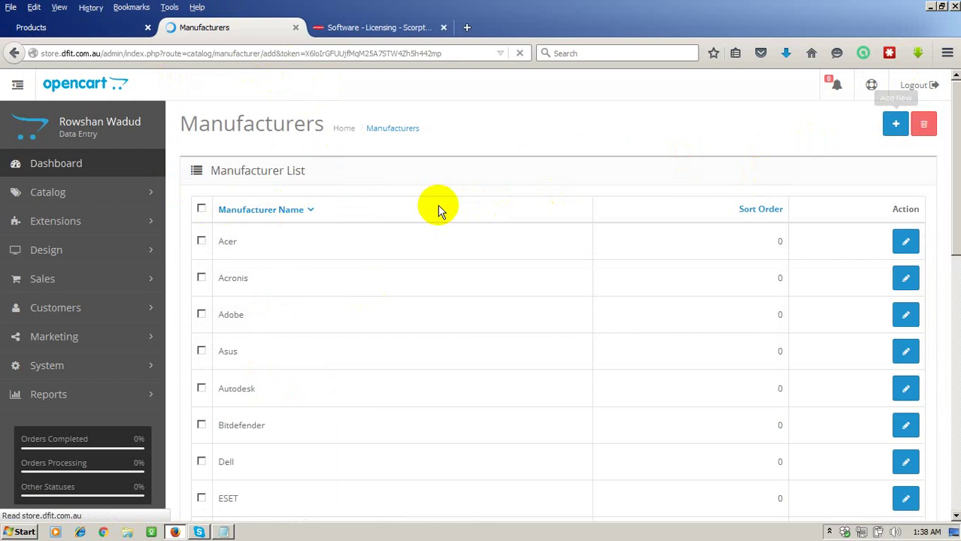
# - Add a new manufacturer with the copied name NetDefend and save it
pyautogui.click(405, 224)
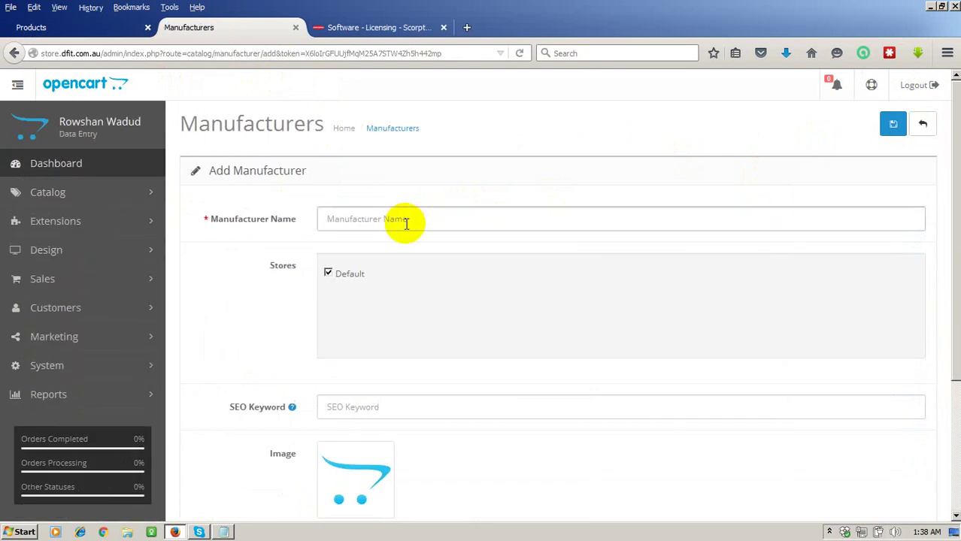
pyautogui.hotkey('ctrl', 'v')
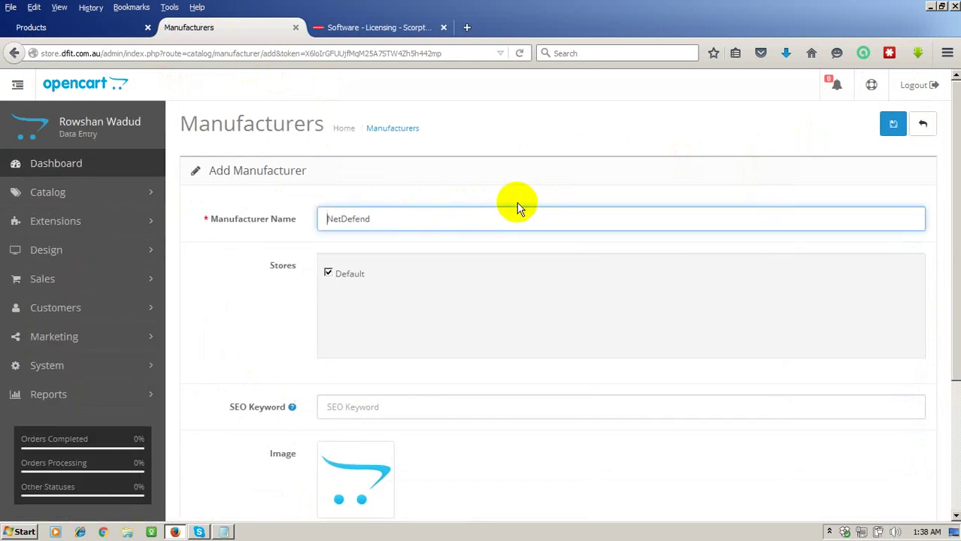
pyautogui.scroll(-3, 354, 296)
pyautogui.scroll(3, 530, 295)
pyautogui.click(892, 128)
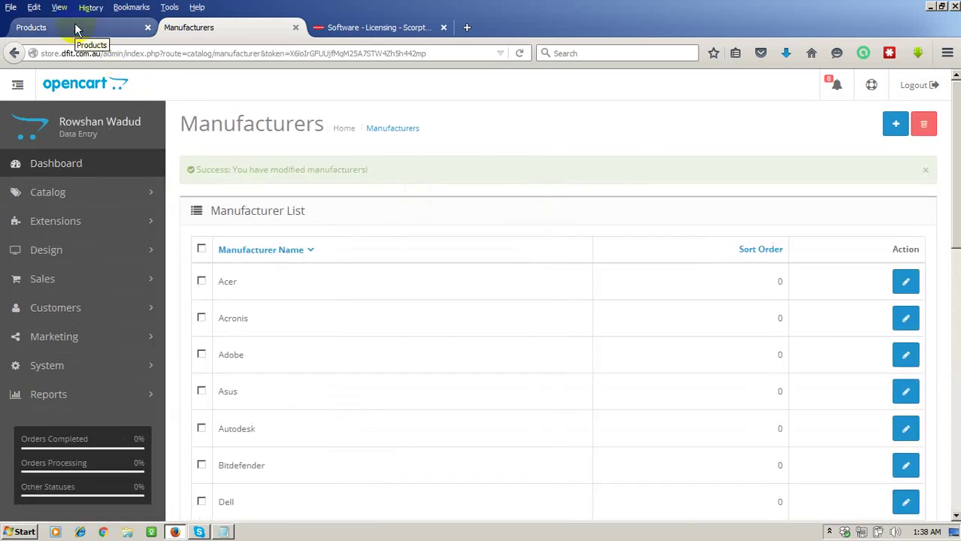
# - Go back to the product being edited and search its Manufacturer field for "net"
pyautogui.click(75, 29)
pyautogui.click(398, 186)
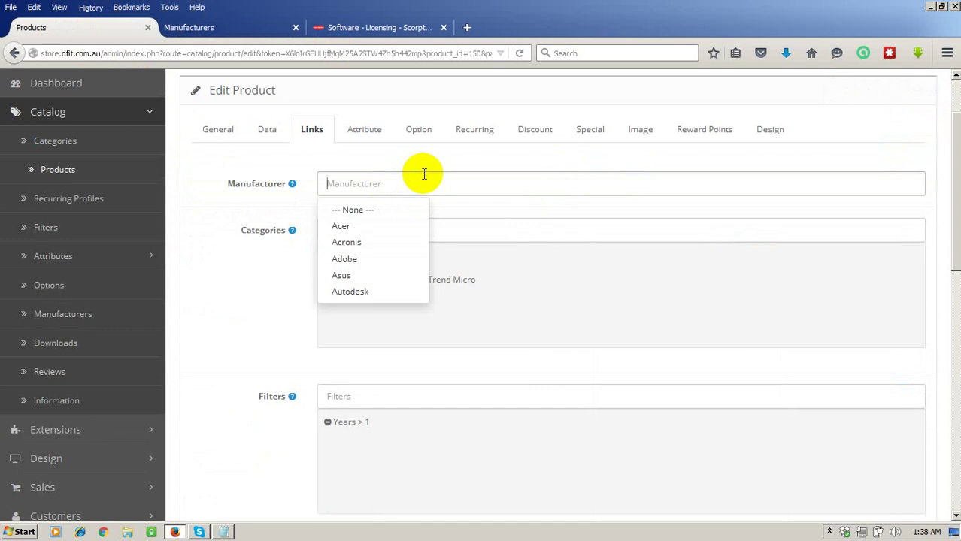
pyautogui.write('ne')
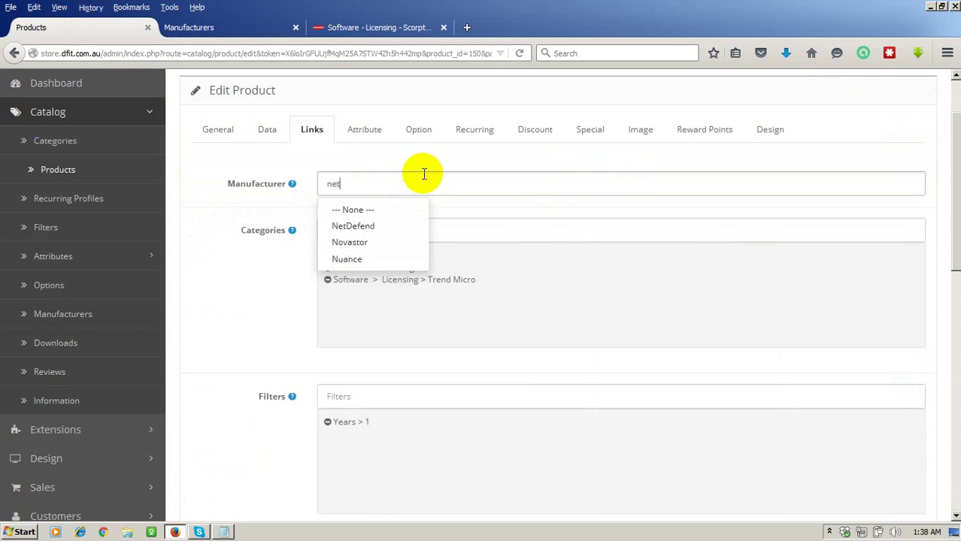
pyautogui.write('t')
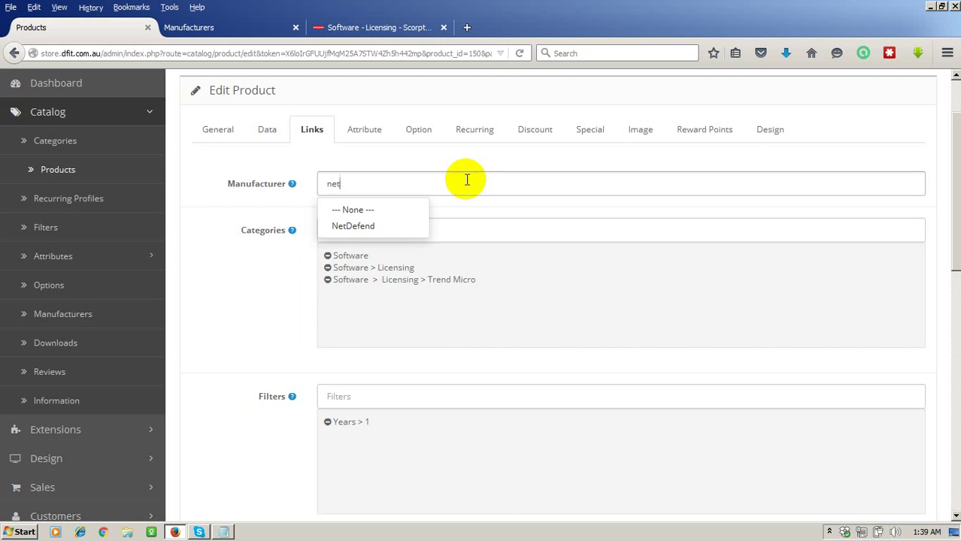
# - Add the Years > 3 filter to the product
pyautogui.click(348, 396)
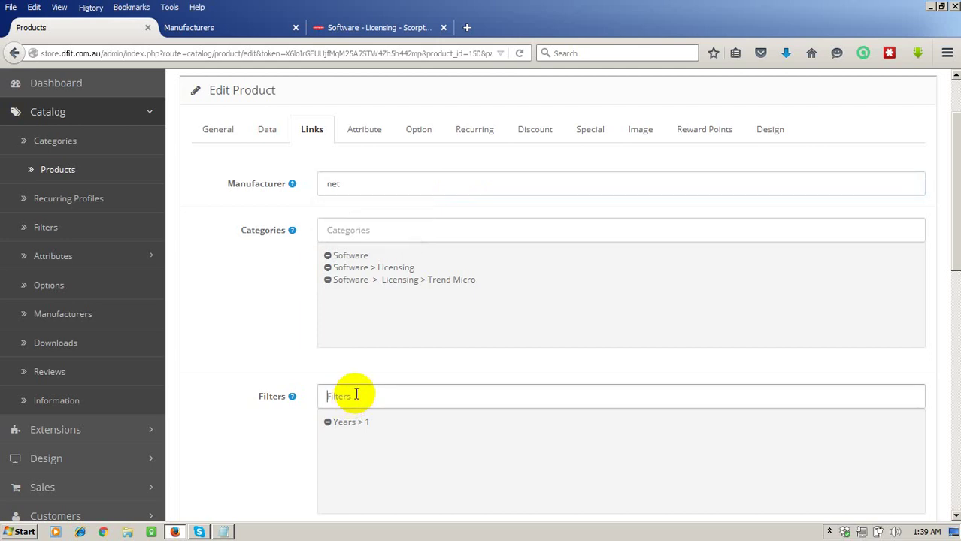
pyautogui.scroll(-3, 357, 376)
pyautogui.scroll(-2, 363, 368)
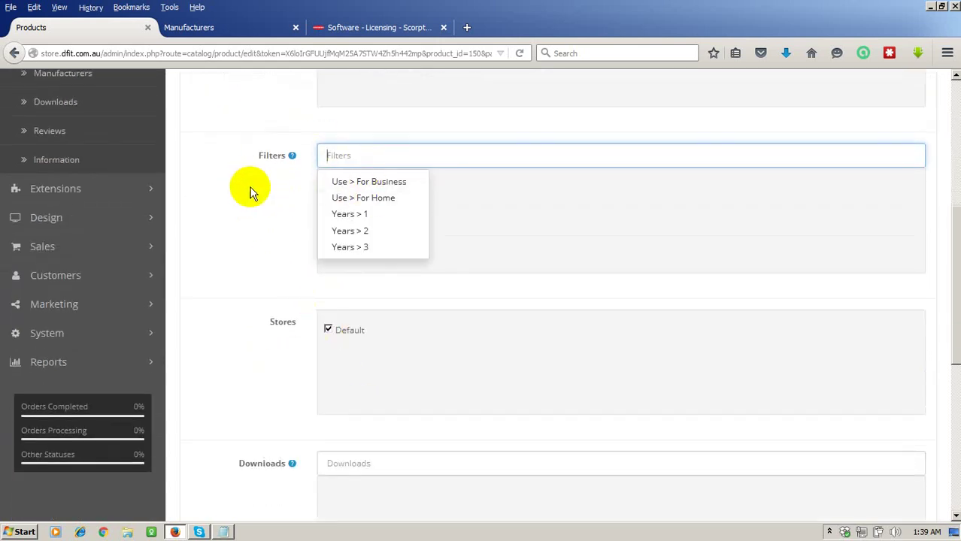
pyautogui.moveTo(291, 155)
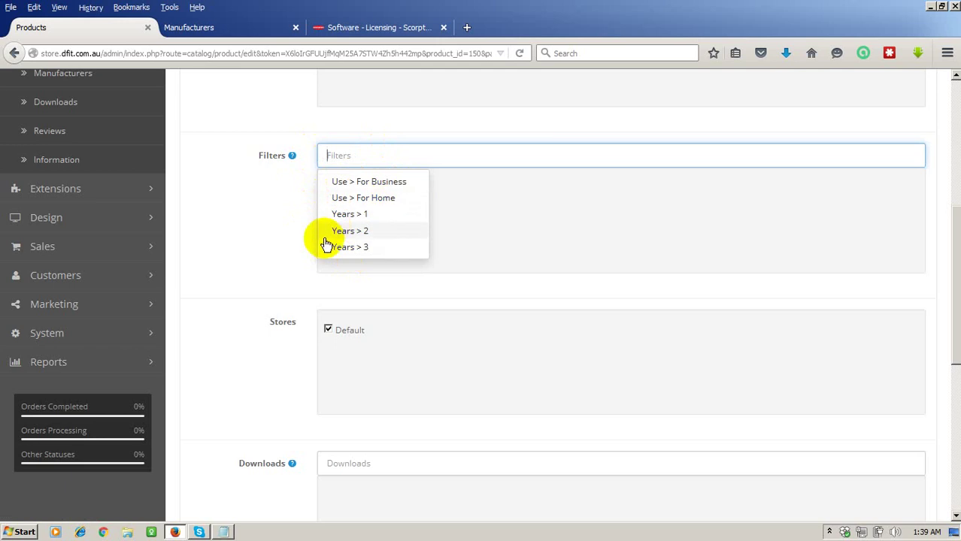
pyautogui.scroll(2, 421, 202)
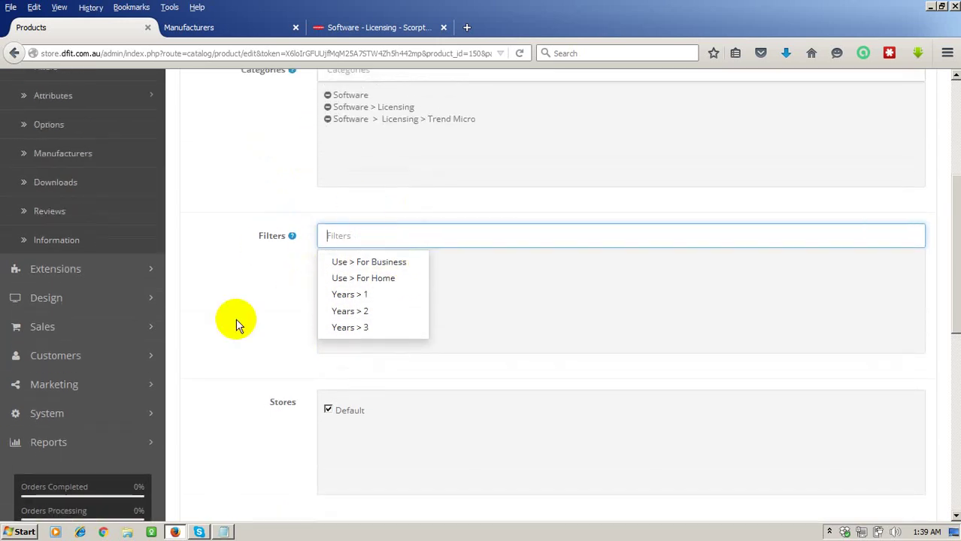
pyautogui.click(369, 332)
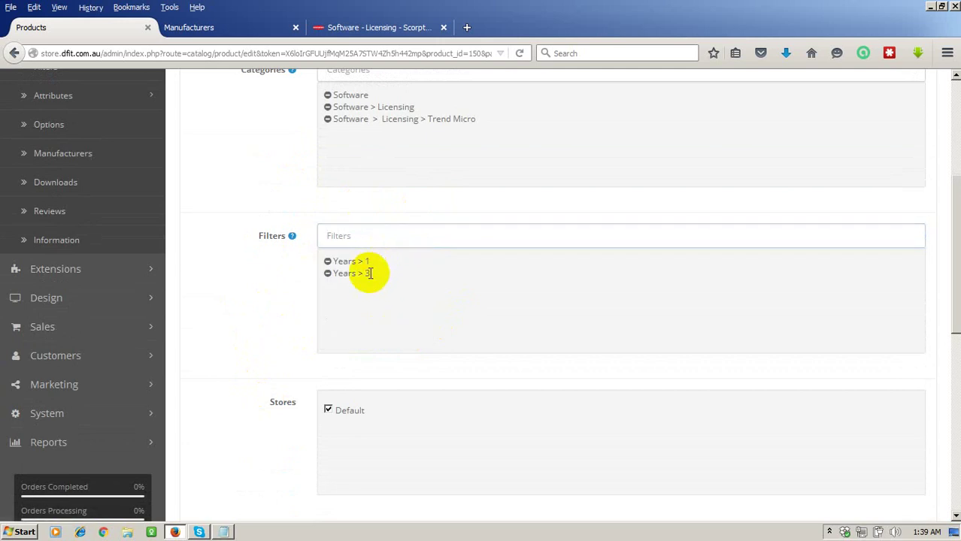
pyautogui.moveTo(374, 274); pyautogui.dragTo(334, 271)
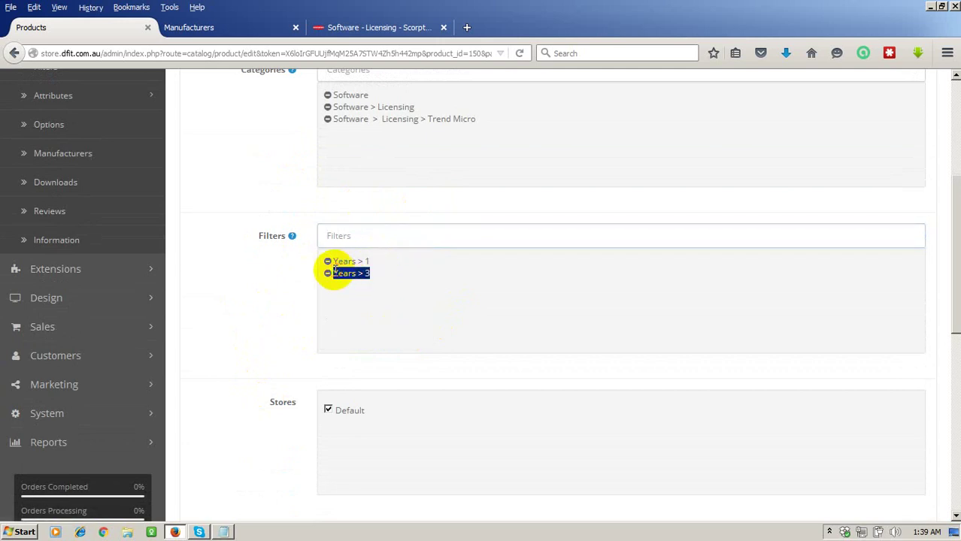
pyautogui.rightClick(340, 275)
pyautogui.click(355, 281)
# - Replace the Manufacturers page with the catalog's filter list and open the Years filter group for editing
pyautogui.scroll(3, 233, 300)
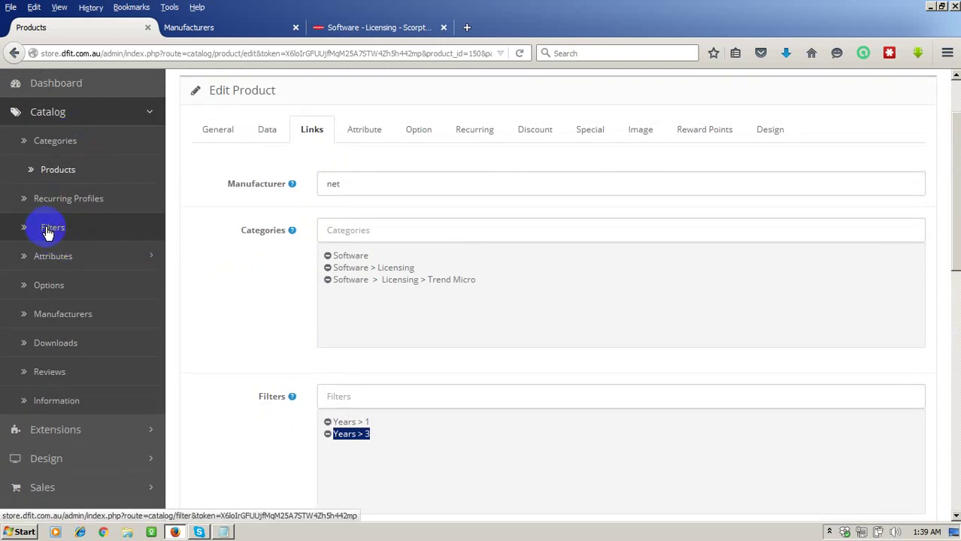
pyautogui.click(192, 28)
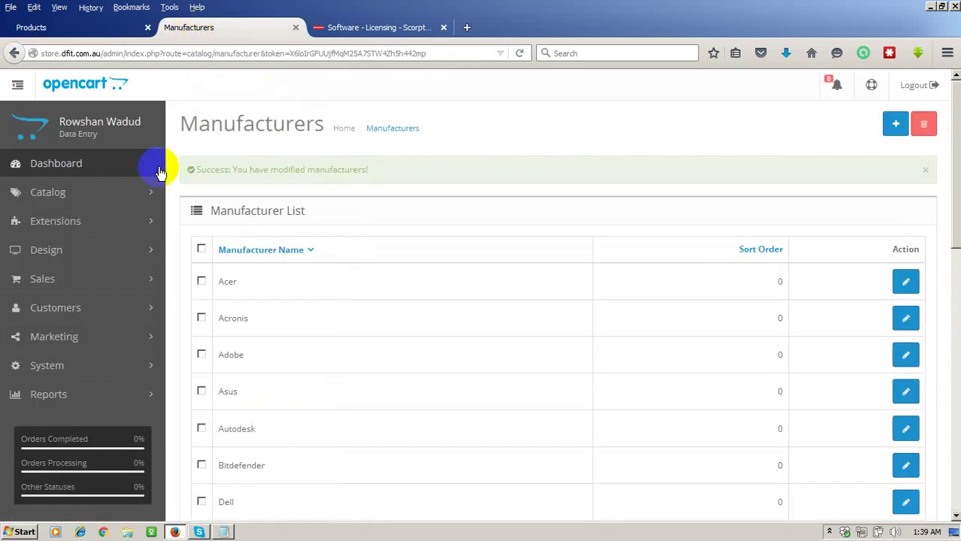
pyautogui.click(64, 194)
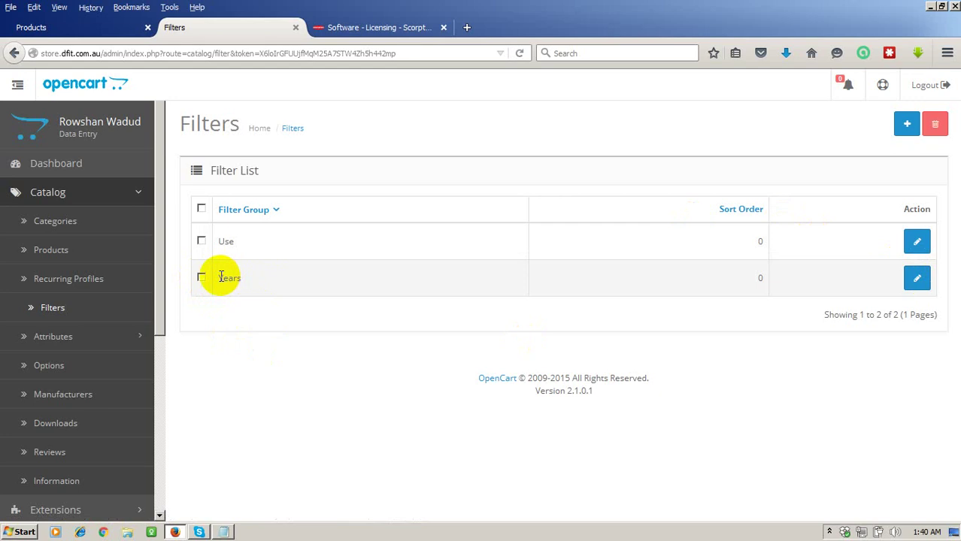
pyautogui.click(919, 278)
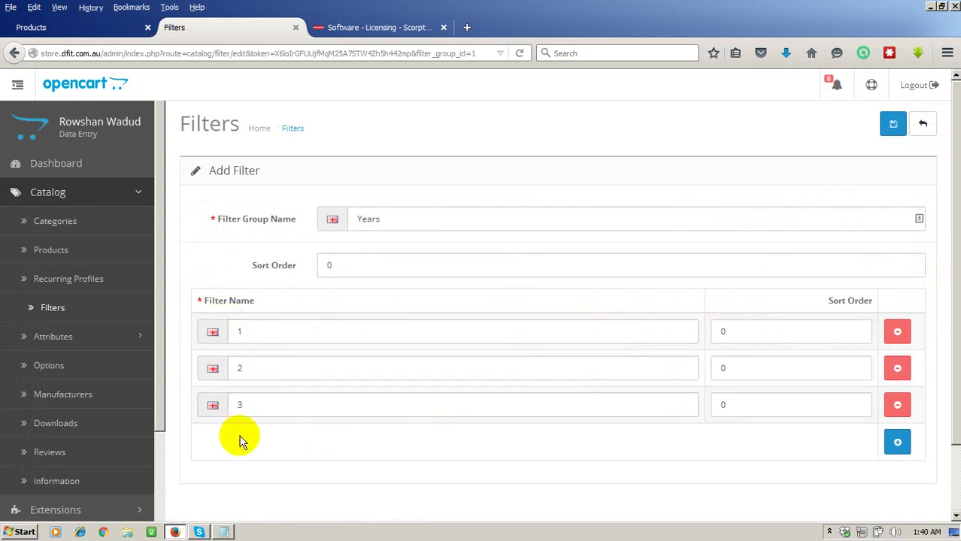
# - Add a filter named 4 to the Years filter group and save the group
pyautogui.scroll(-2, 462, 382)
pyautogui.scroll(-1, 462, 382)
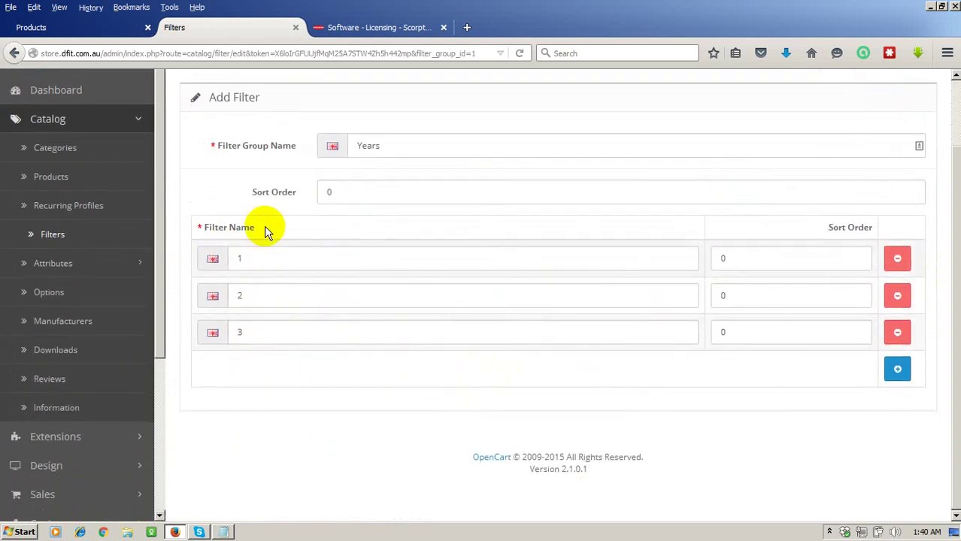
pyautogui.click(897, 371)
pyautogui.click(248, 370)
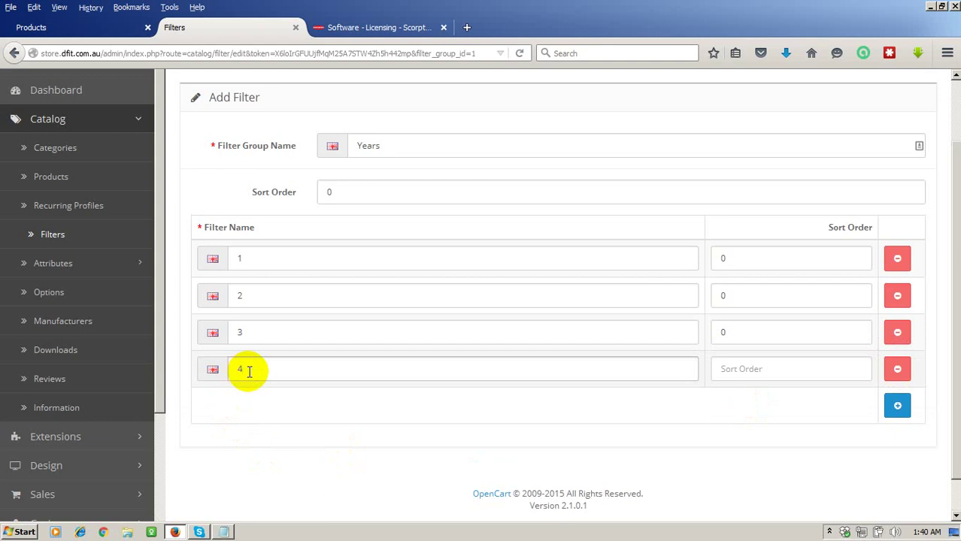
pyautogui.scroll(2, 927, 143)
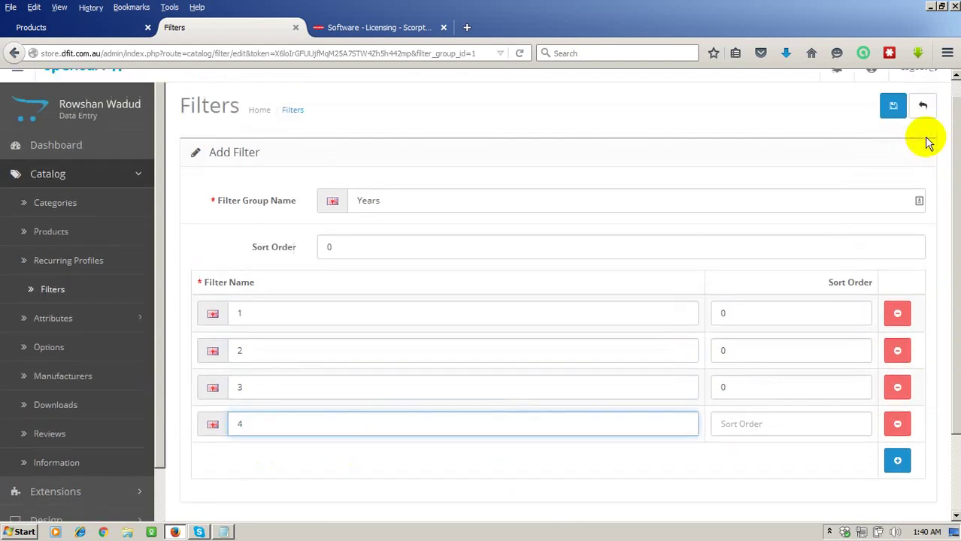
pyautogui.scroll(1, 926, 143)
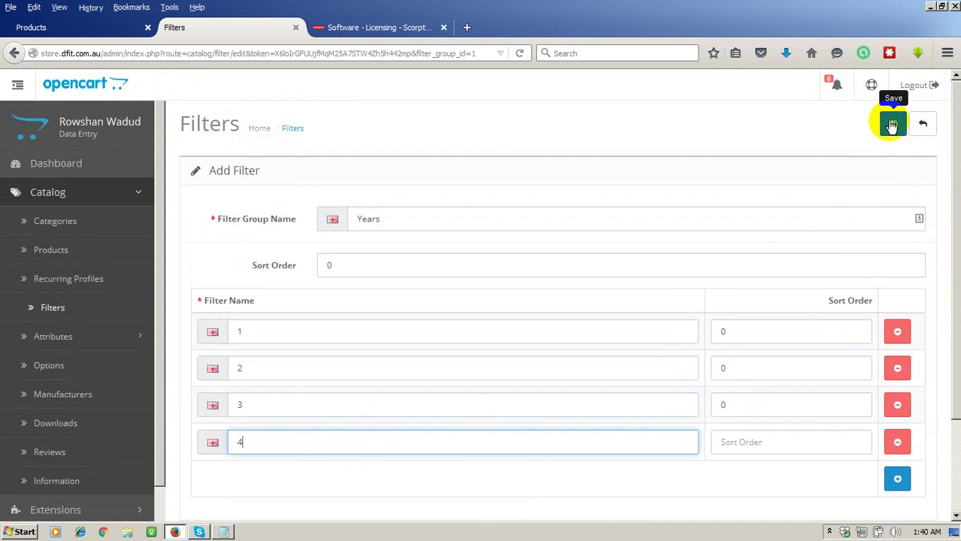
pyautogui.click(891, 125)
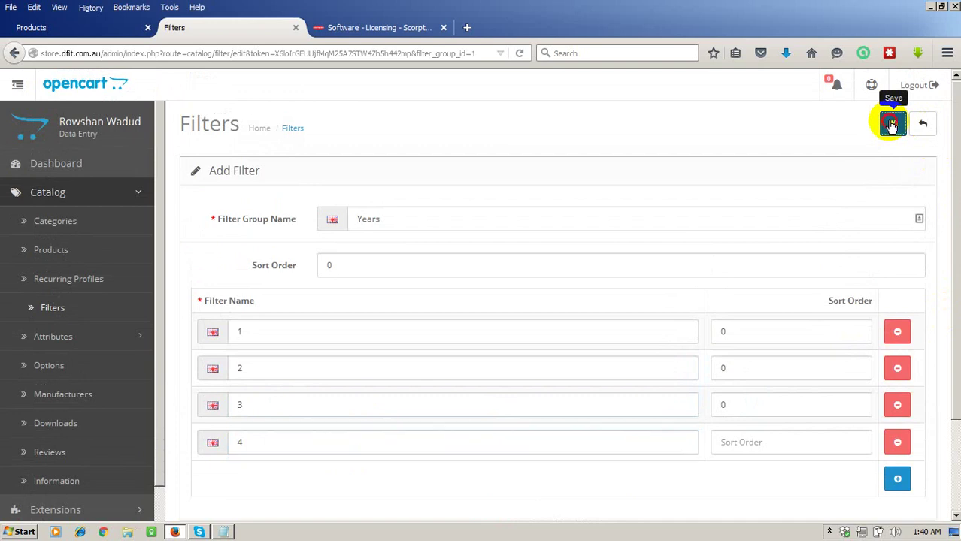
# - Go back to the product being edited and check its available filters for Years > 4
pyautogui.click(66, 29)
pyautogui.click(365, 391)
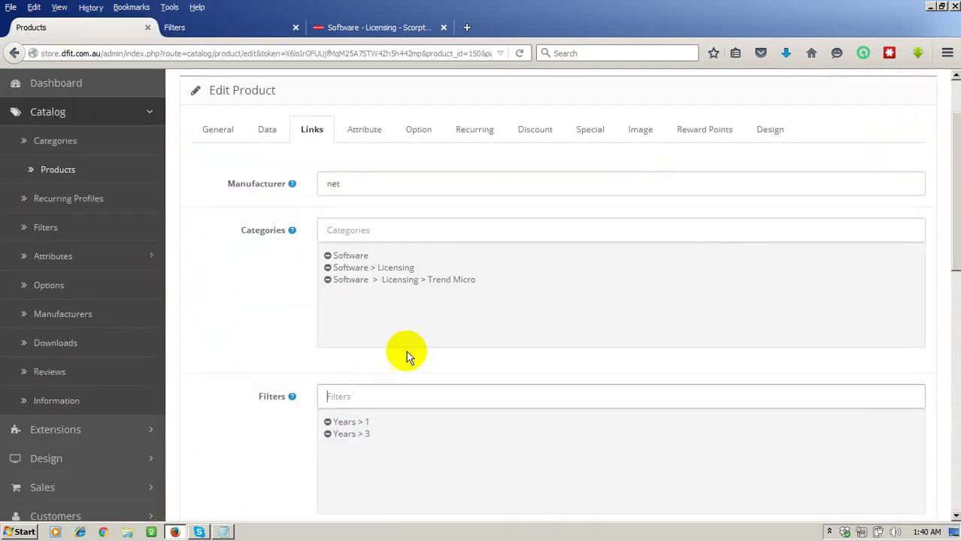
pyautogui.scroll(-2, 406, 355)
pyautogui.scroll(-2, 408, 356)
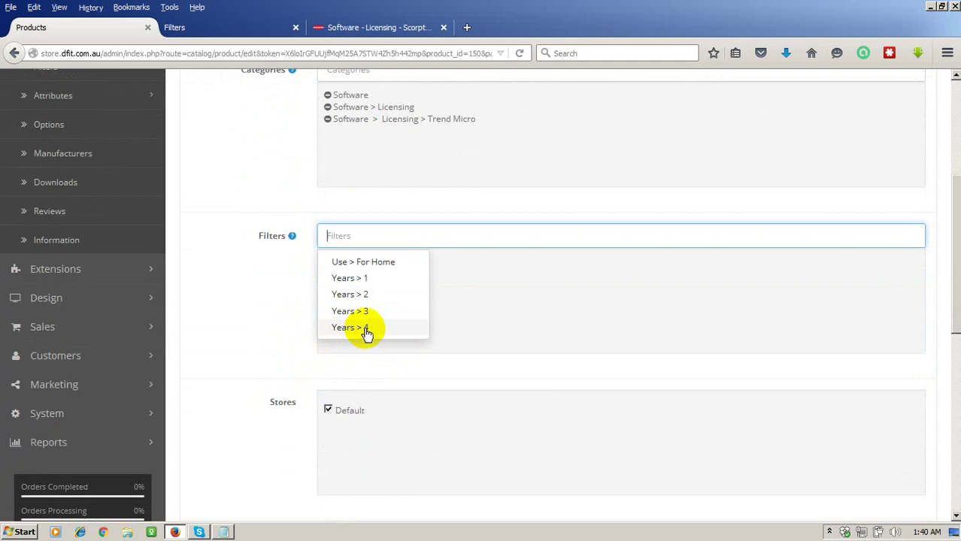
# - Remove filter 4 from the Years filter group and save the group
pyautogui.click(249, 28)
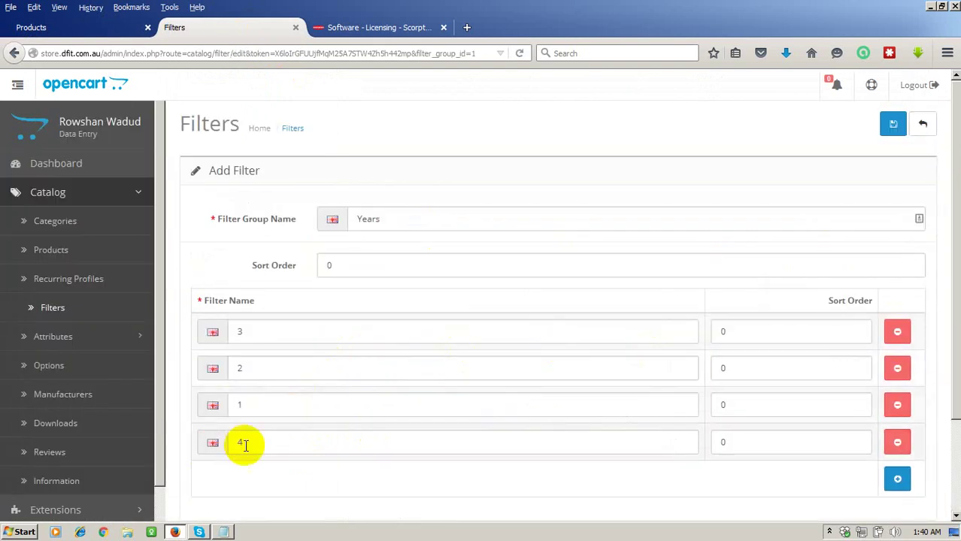
pyautogui.click(898, 445)
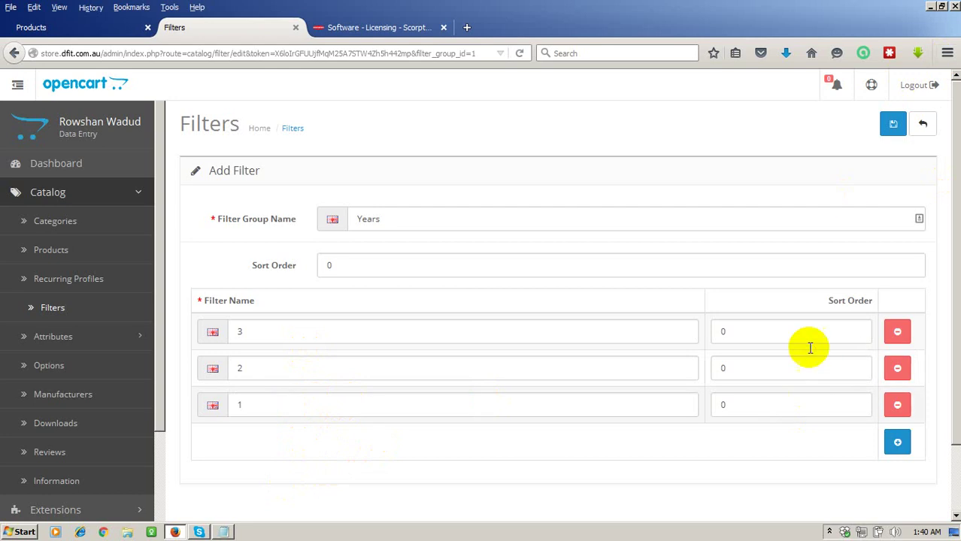
pyautogui.click(893, 125)
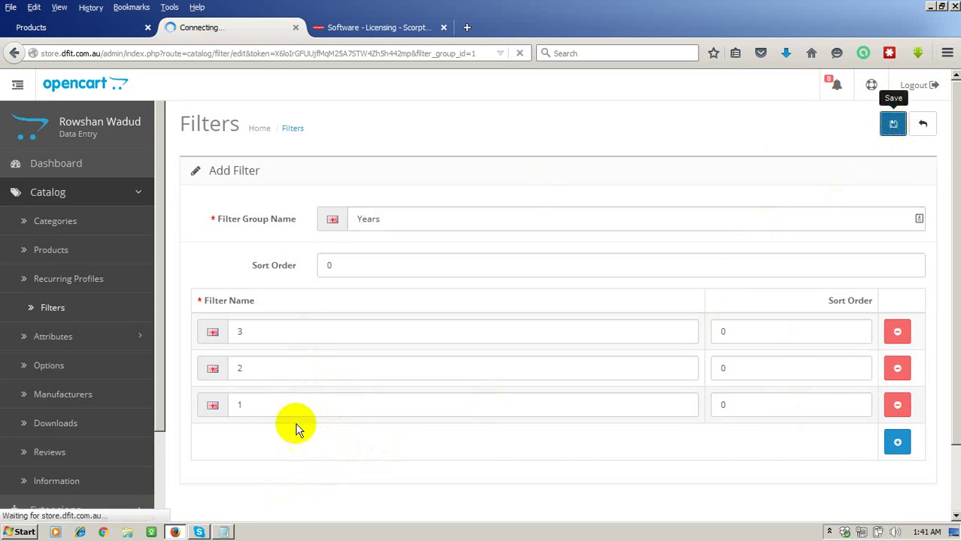
# - Return to the product and review the available filters and the manufacturers matching "net"
pyautogui.click(66, 29)
pyautogui.click(362, 237)
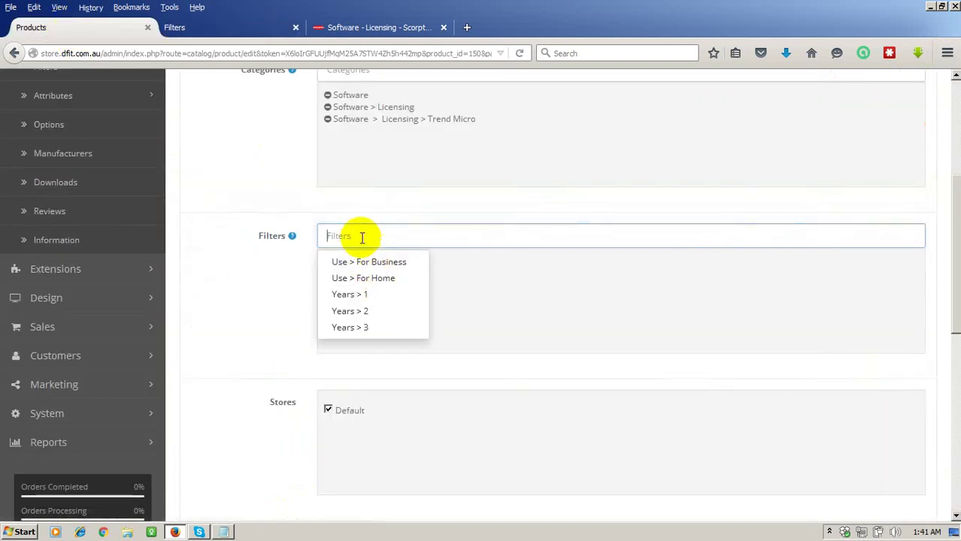
pyautogui.click(361, 233)
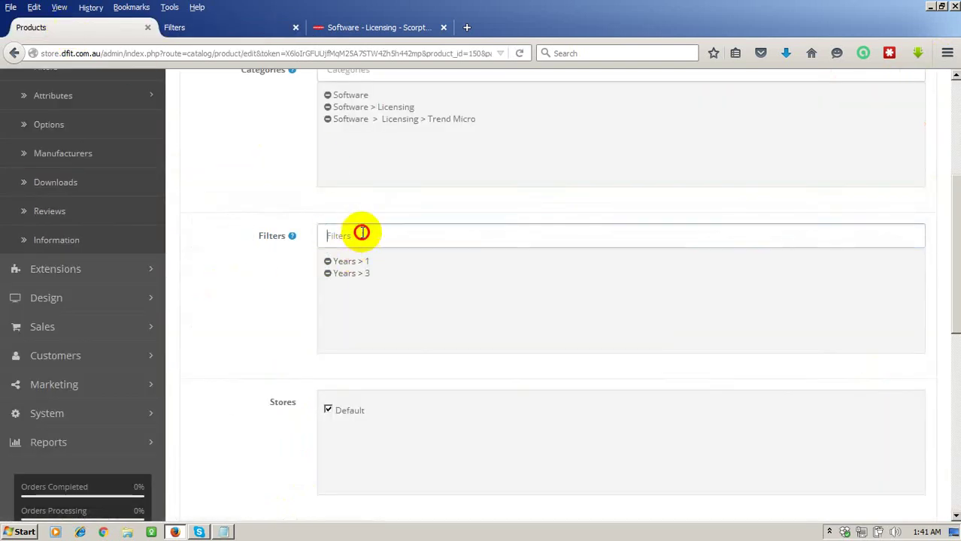
pyautogui.click(363, 234)
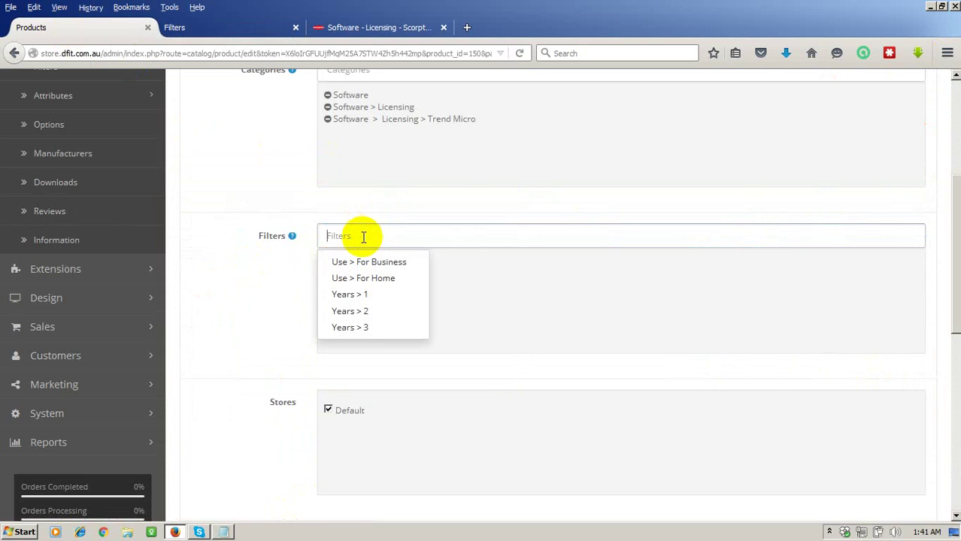
pyautogui.scroll(4, 368, 243)
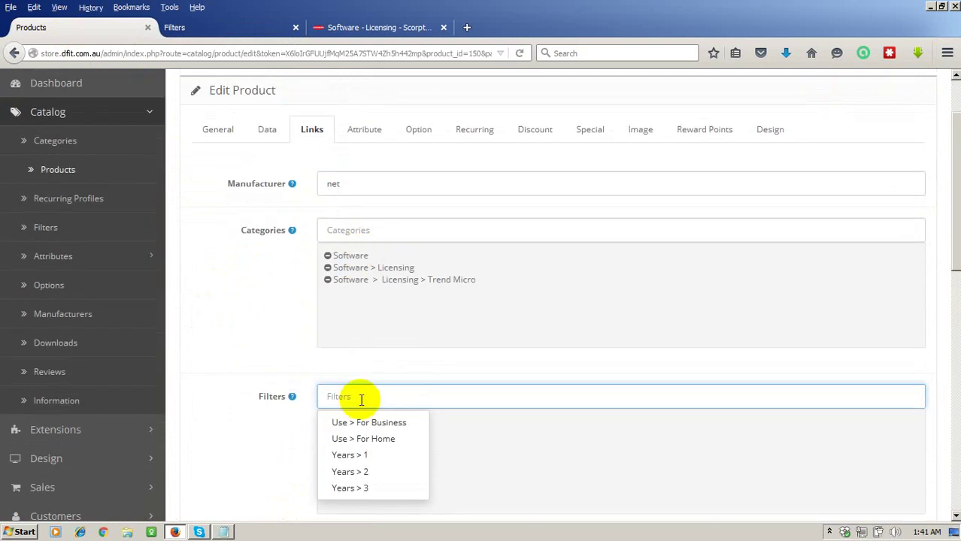
pyautogui.click(353, 185)
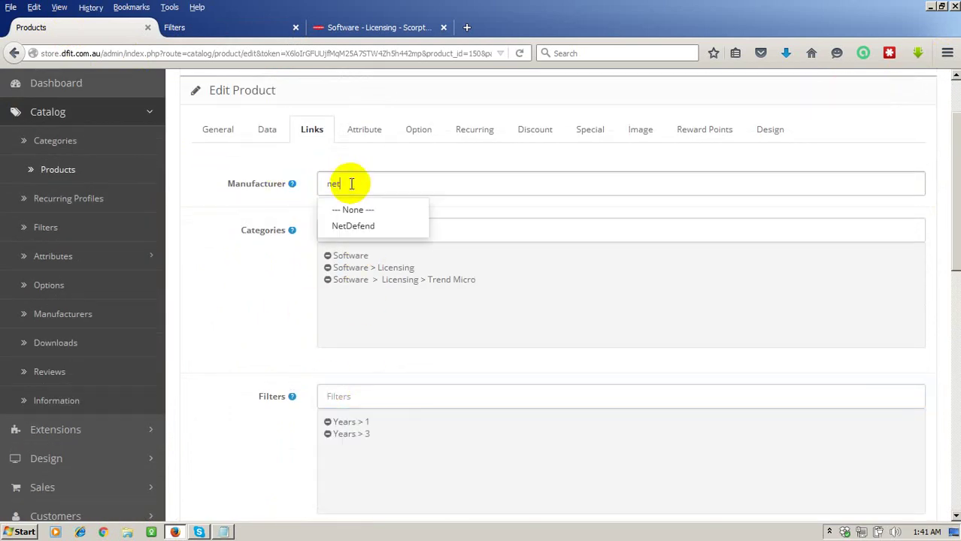
# - Replace the Filters page with the manufacturer list and select NetDefend there
pyautogui.click(234, 27)
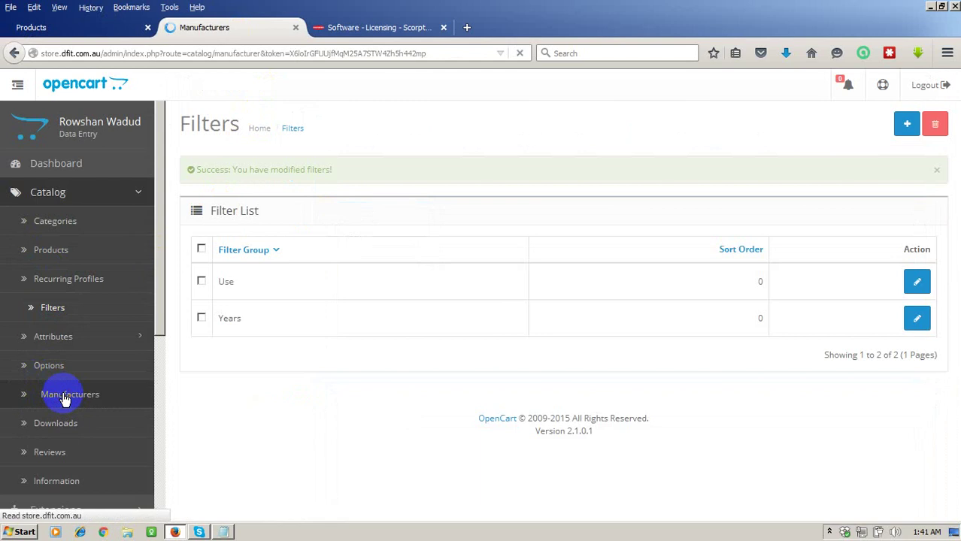
pyautogui.scroll(-5, 376, 300)
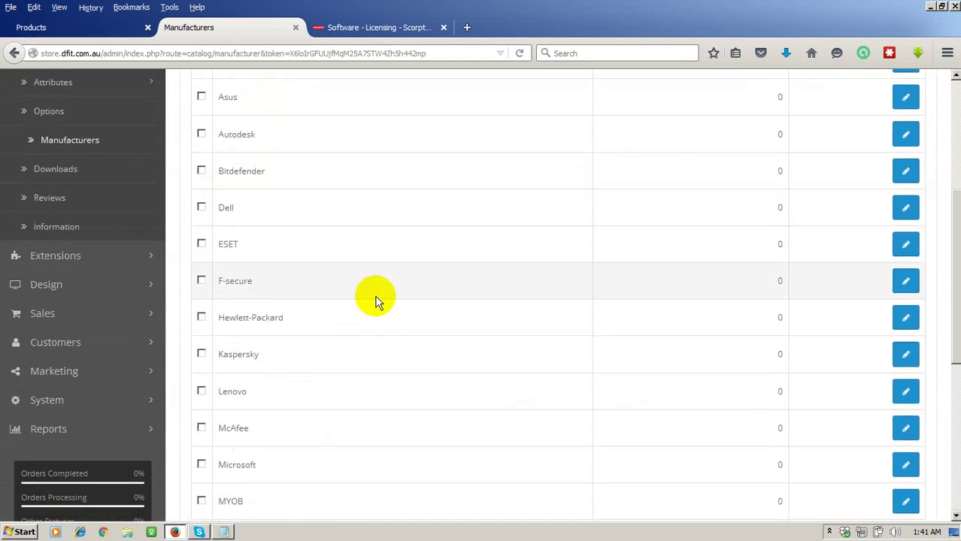
pyautogui.scroll(-3, 527, 414)
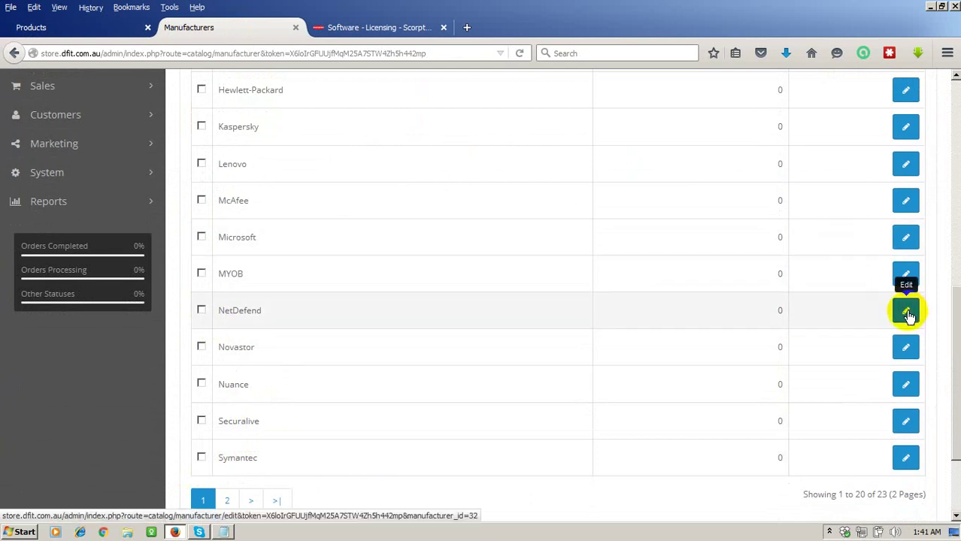
pyautogui.scroll(10, 948, 209)
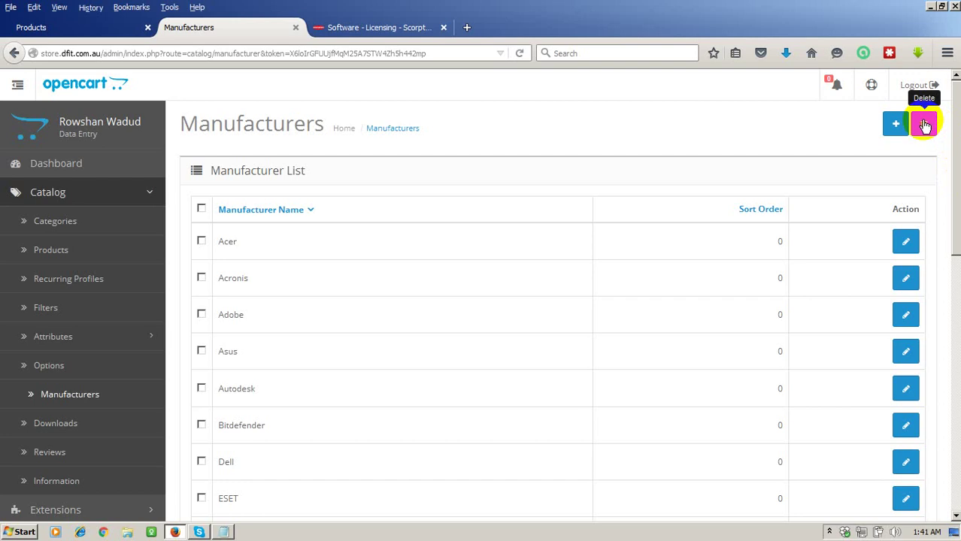
pyautogui.scroll(-10, 712, 339)
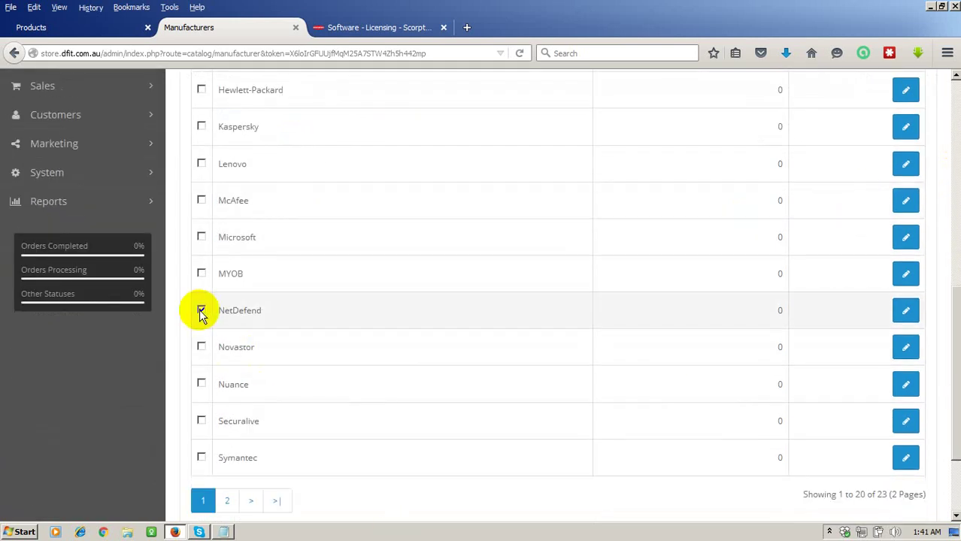
pyautogui.scroll(10, 243, 321)
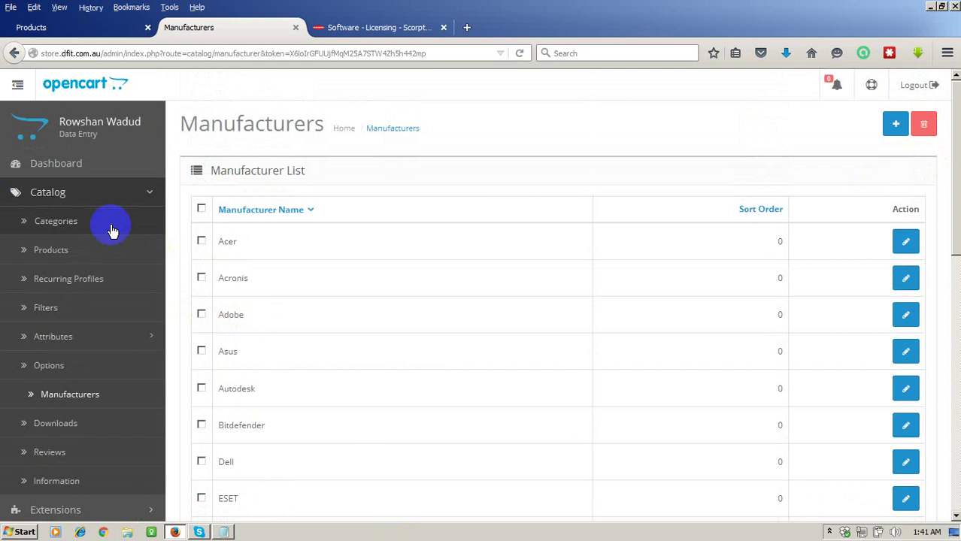
# - Open the category list, select the Backup & Storage category and clear that selection
pyautogui.click(75, 223)
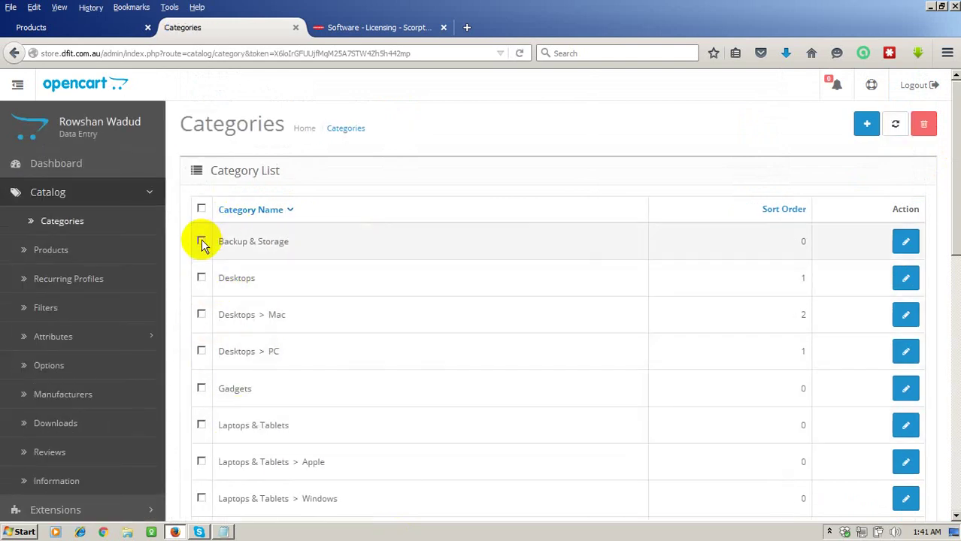
pyautogui.click(201, 241)
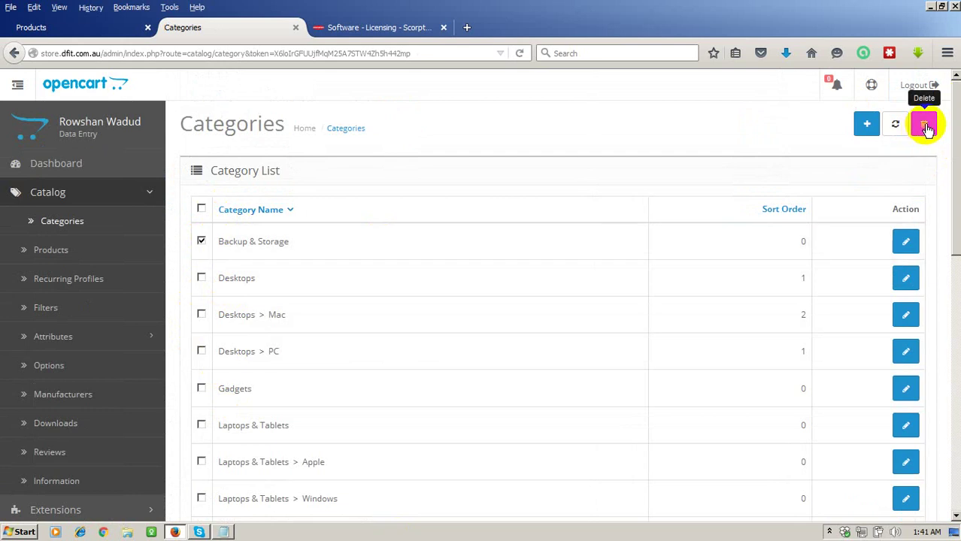
pyautogui.click(201, 241)
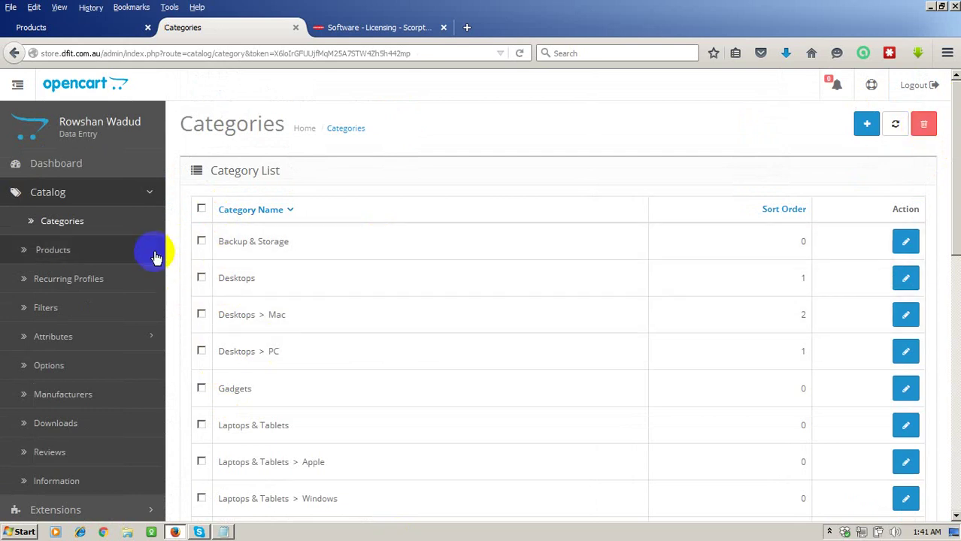
# - Leave the product being edited for the product list, select Acronis True Image 2015 for PC, 1 PC, and clear that selection
pyautogui.click(76, 28)
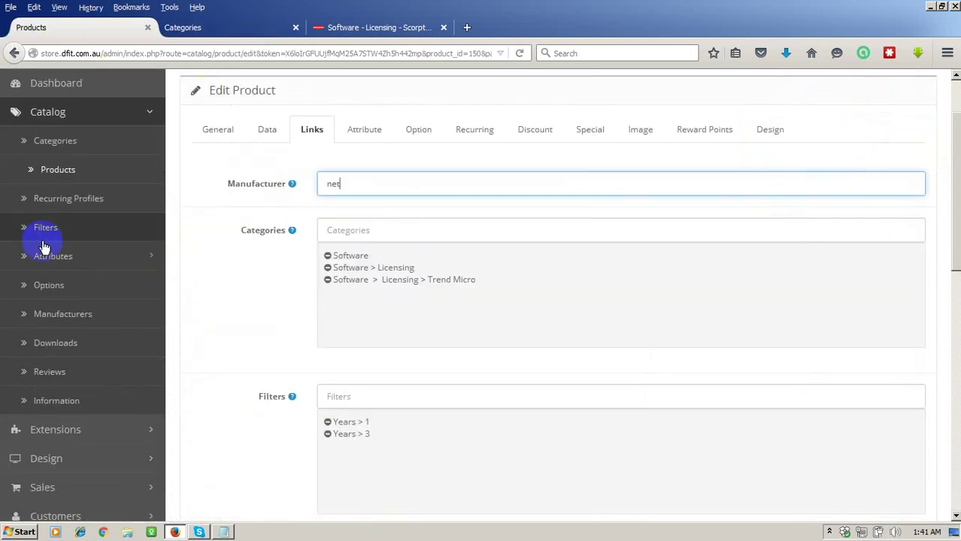
pyautogui.click(50, 172)
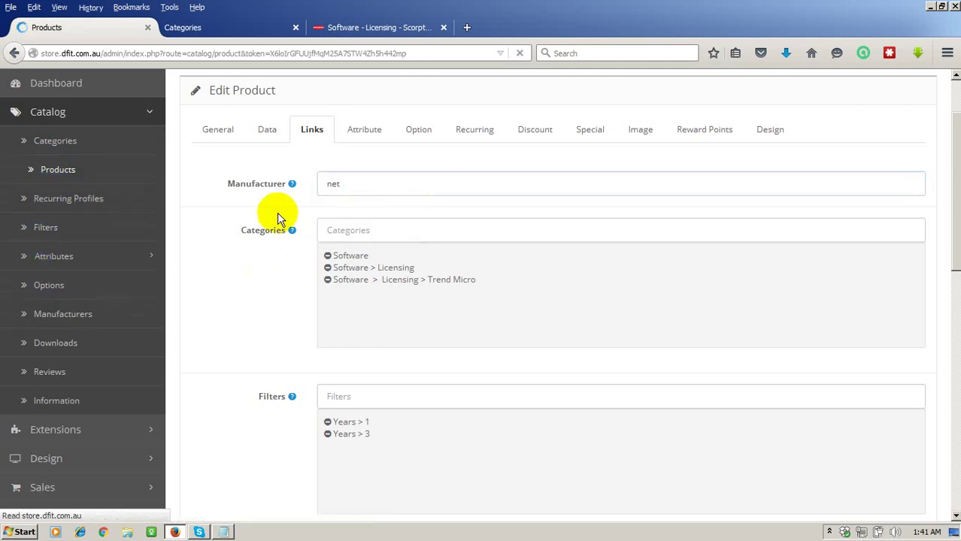
pyautogui.scroll(-3, 667, 248)
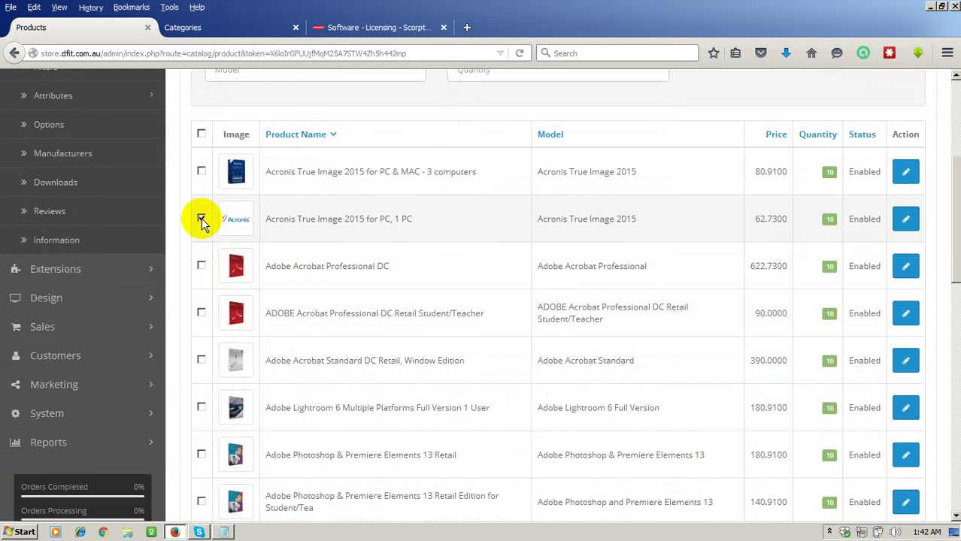
pyautogui.click(202, 218)
pyautogui.scroll(3, 921, 206)
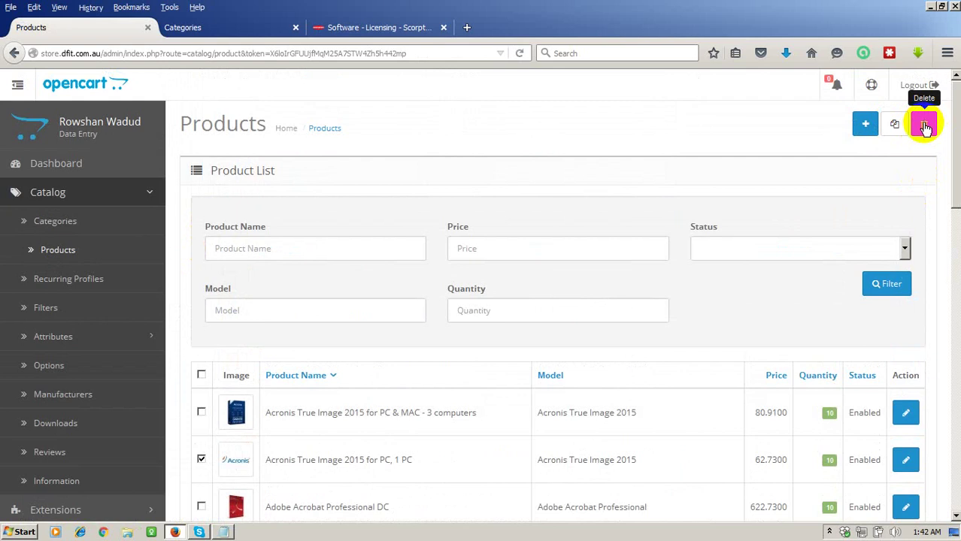
pyautogui.click(201, 459)
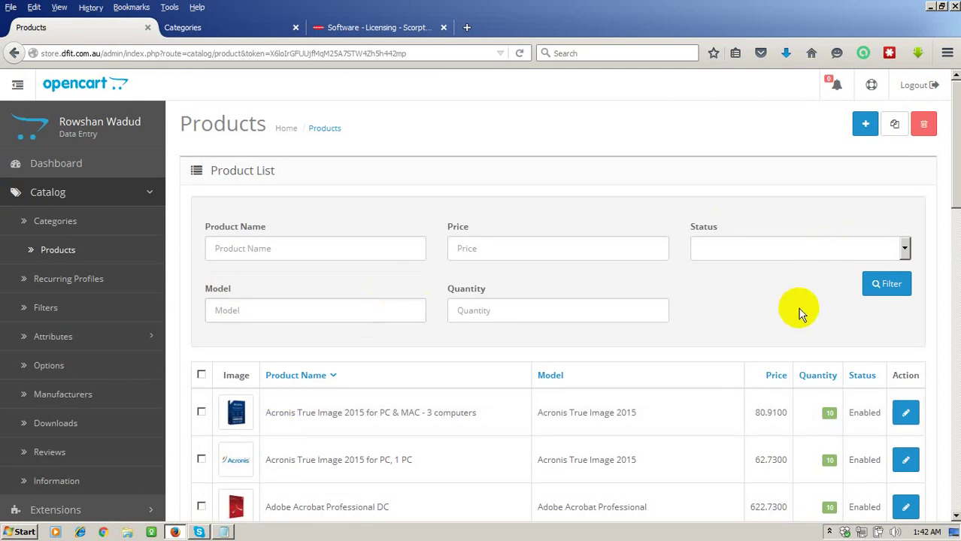
pyautogui.scroll(-3, 790, 309)
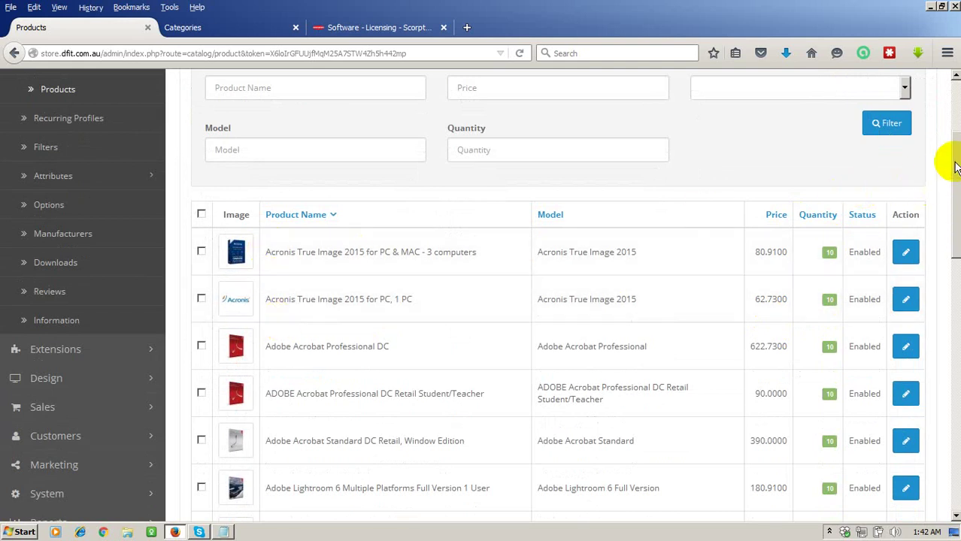
pyautogui.moveTo(956, 166); pyautogui.dragTo(954, 86)
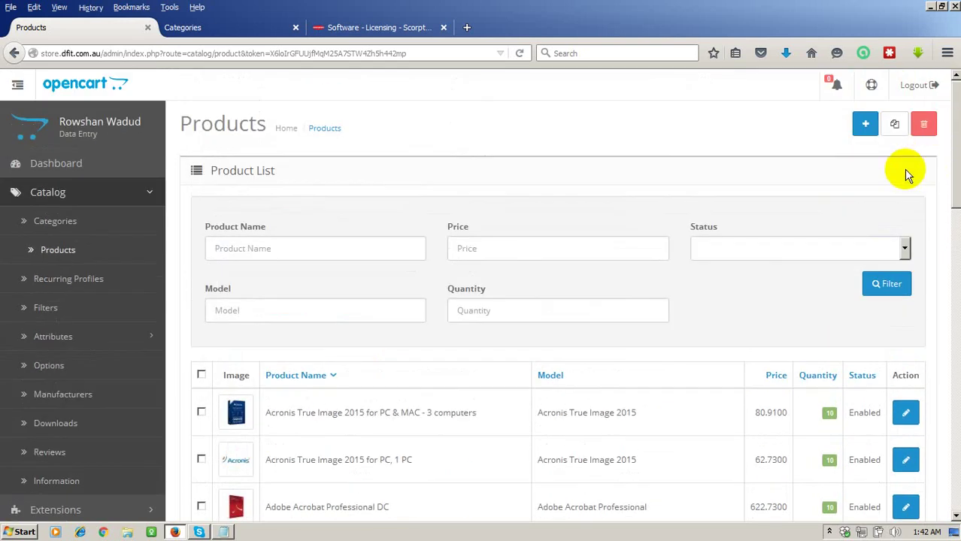
pyautogui.click(865, 124)
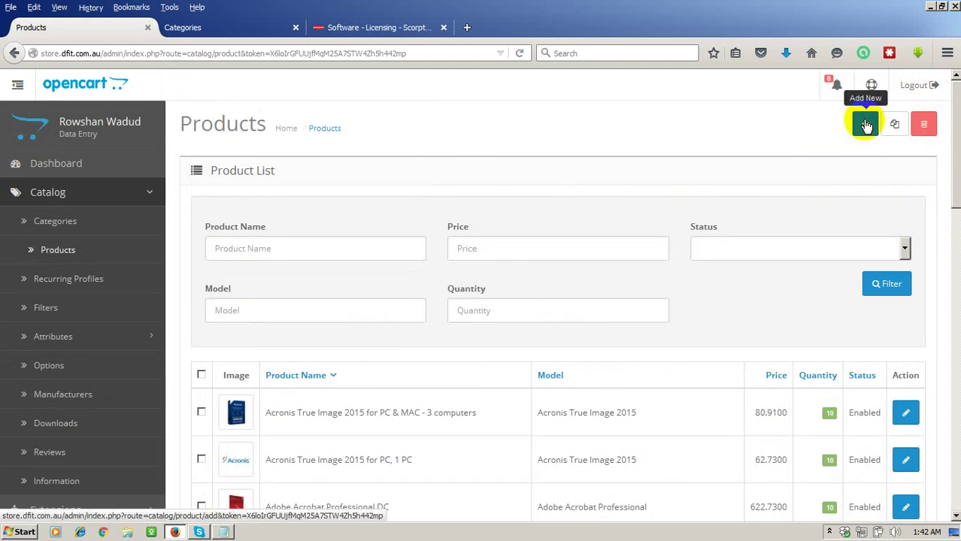
# - Go to page 5 of the product list and close the Categories page
pyautogui.scroll(-10, 476, 242)
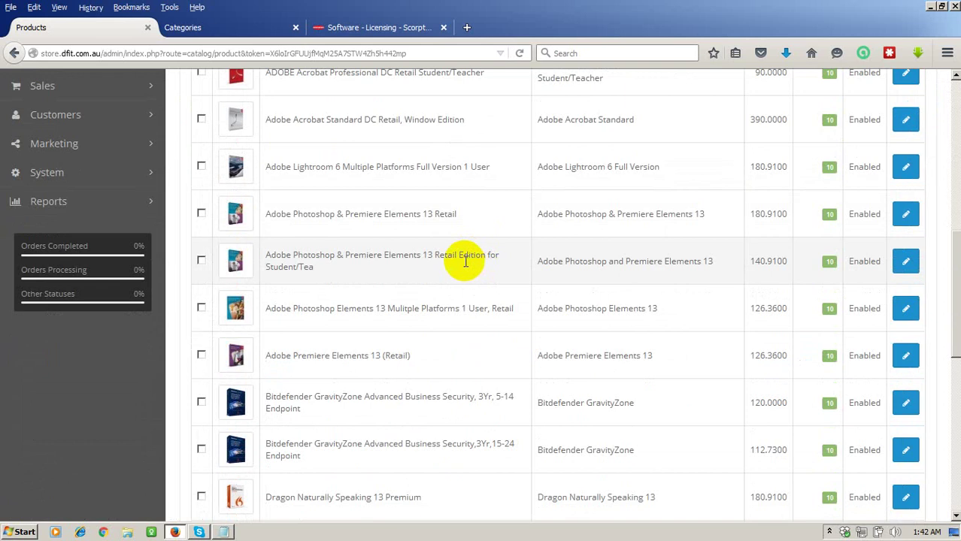
pyautogui.scroll(-10, 301, 365)
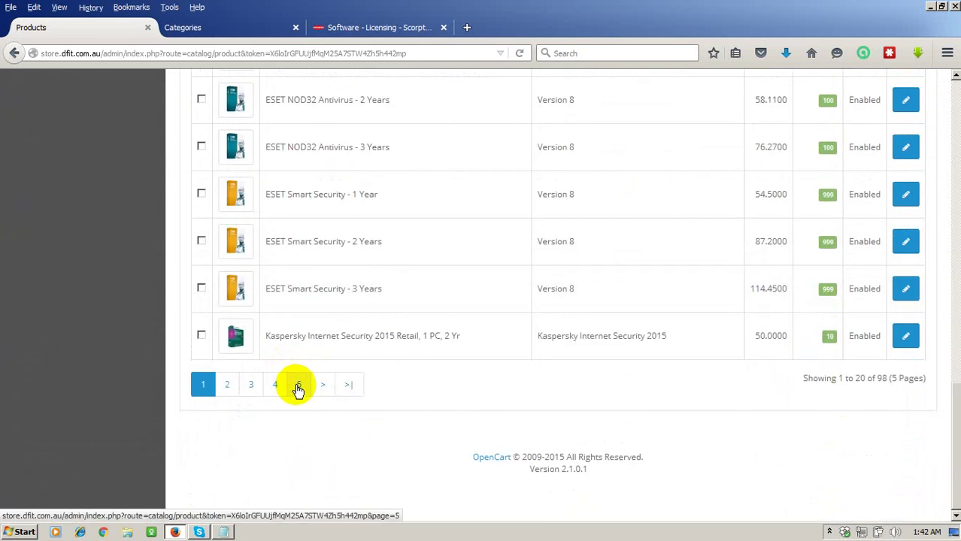
pyautogui.click(295, 27)
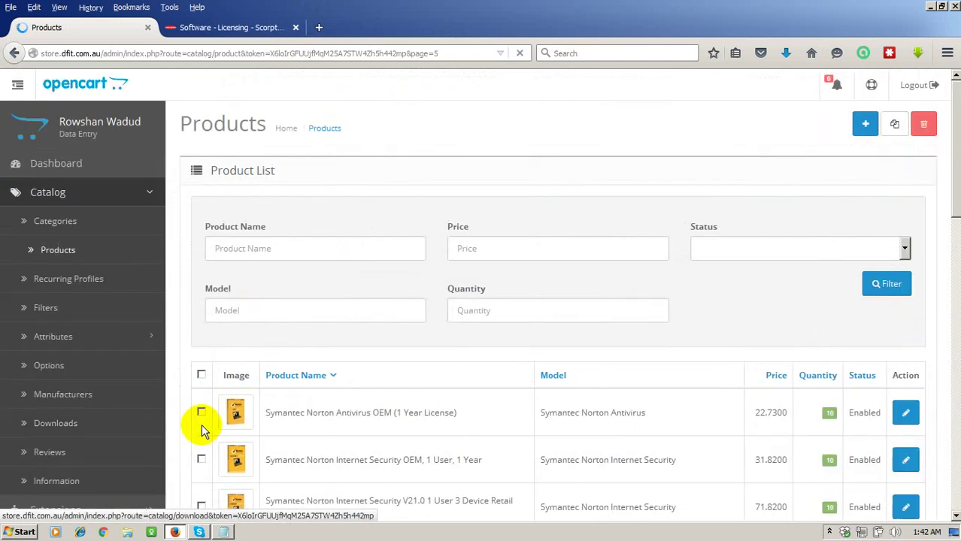
# - Examine page 5 of the store's product list and the software licensing listings on the Scorptec website
pyautogui.scroll(-10, 410, 399)
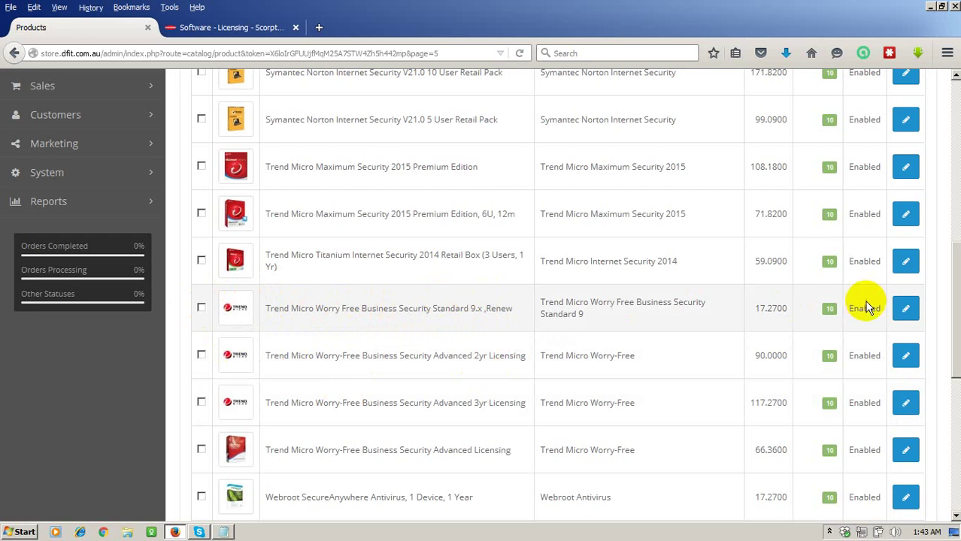
pyautogui.click(248, 28)
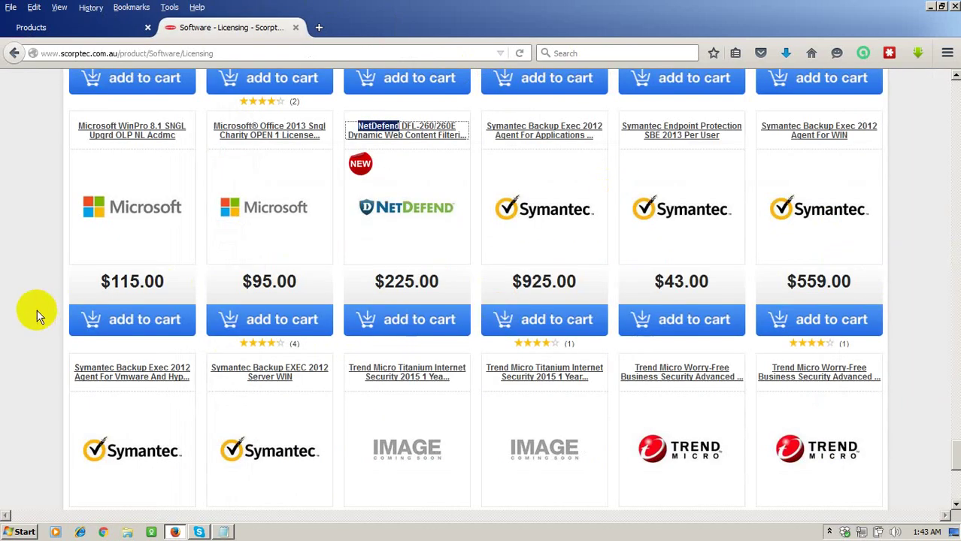
pyautogui.scroll(-10, 70, 308)
pyautogui.scroll(15, 398, 211)
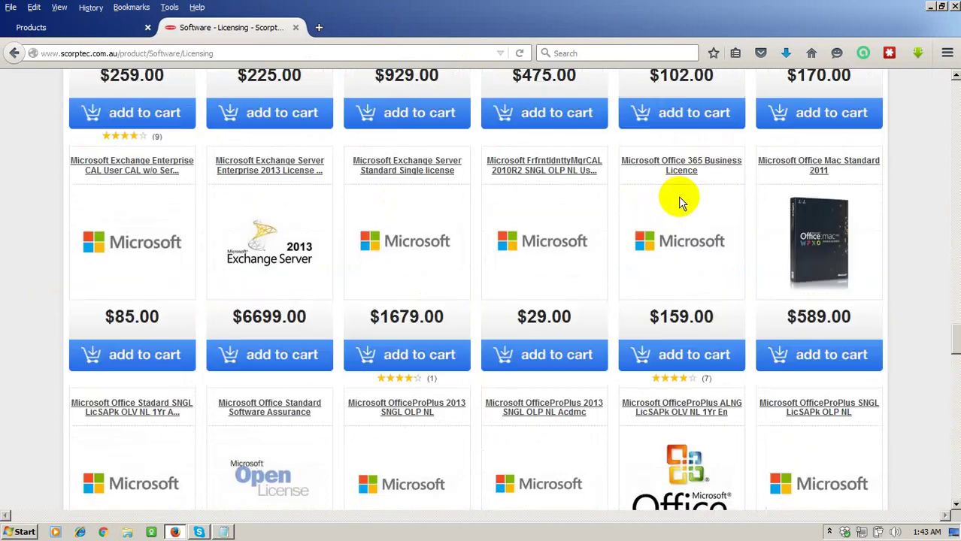
pyautogui.scroll(-15, 72, 269)
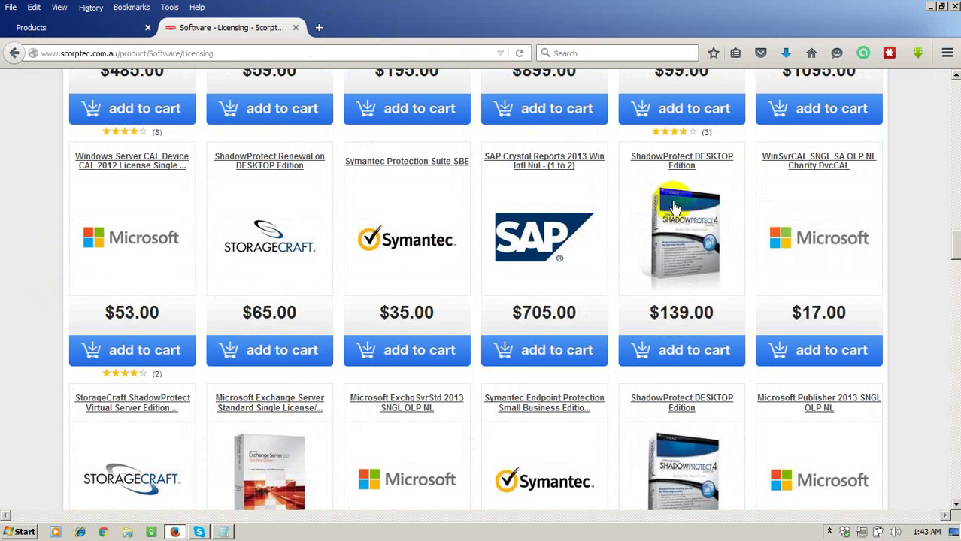
pyautogui.scroll(10, 146, 252)
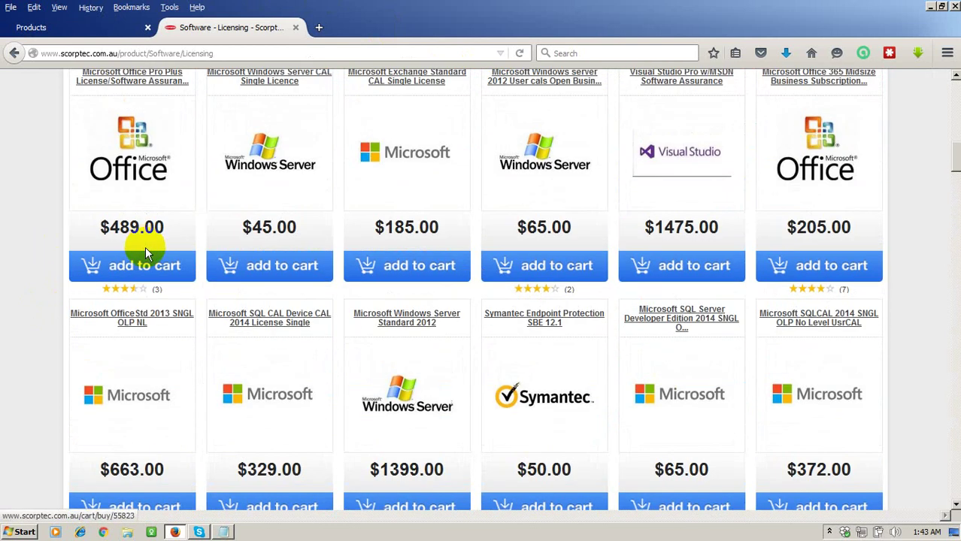
pyautogui.scroll(5, 248, 229)
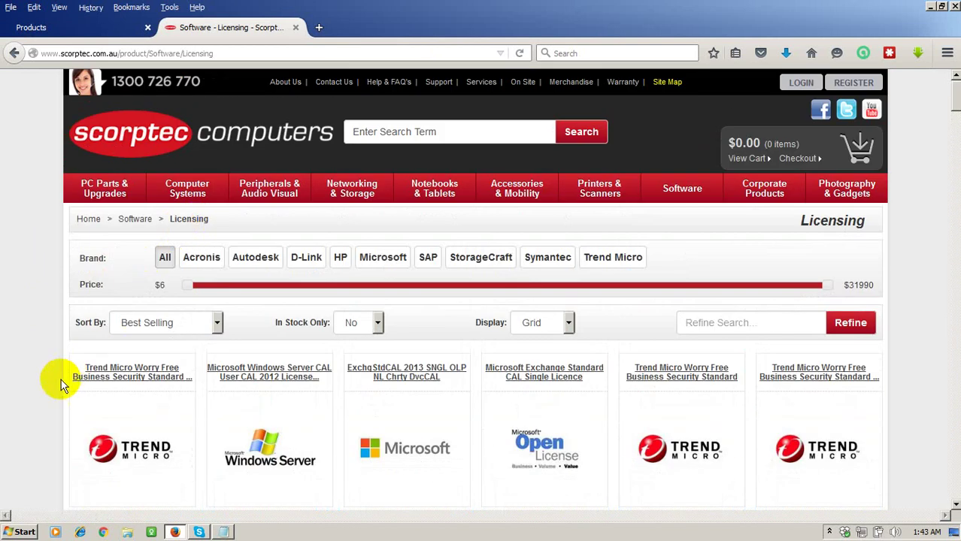
pyautogui.scroll(-3, 489, 384)
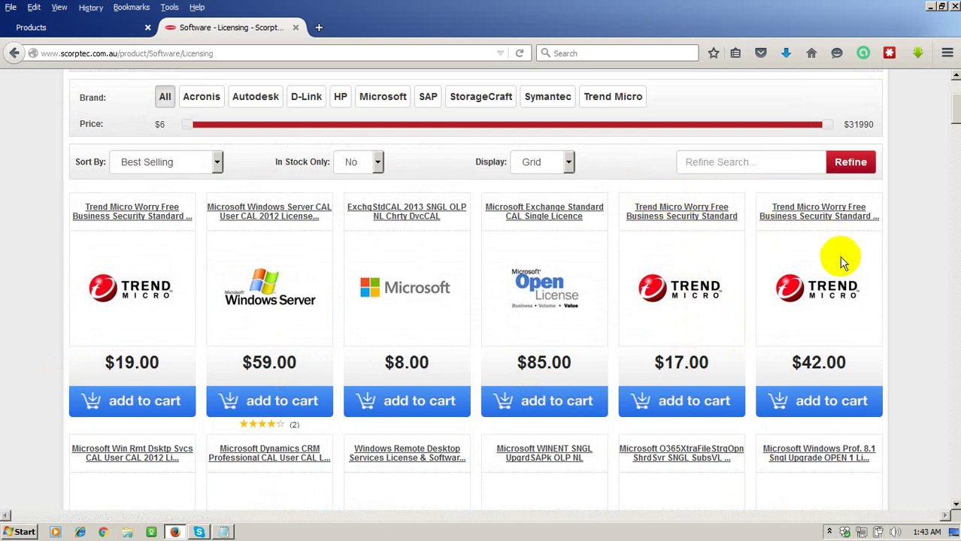
pyautogui.scroll(-3, 840, 259)
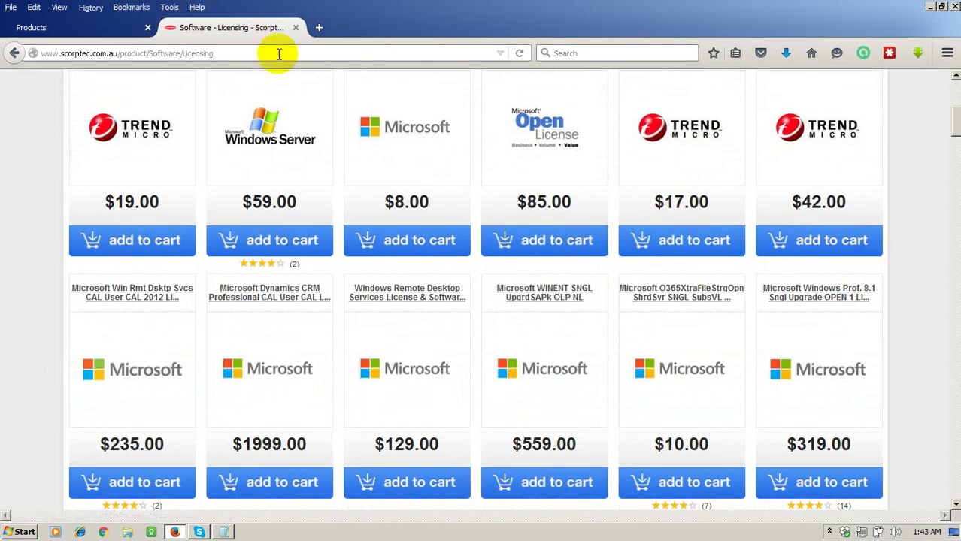
# - Return to the store's product list and copy the product Trend Micro Worry Free Business Security Standard 9.x ,Renew
pyautogui.click(69, 35)
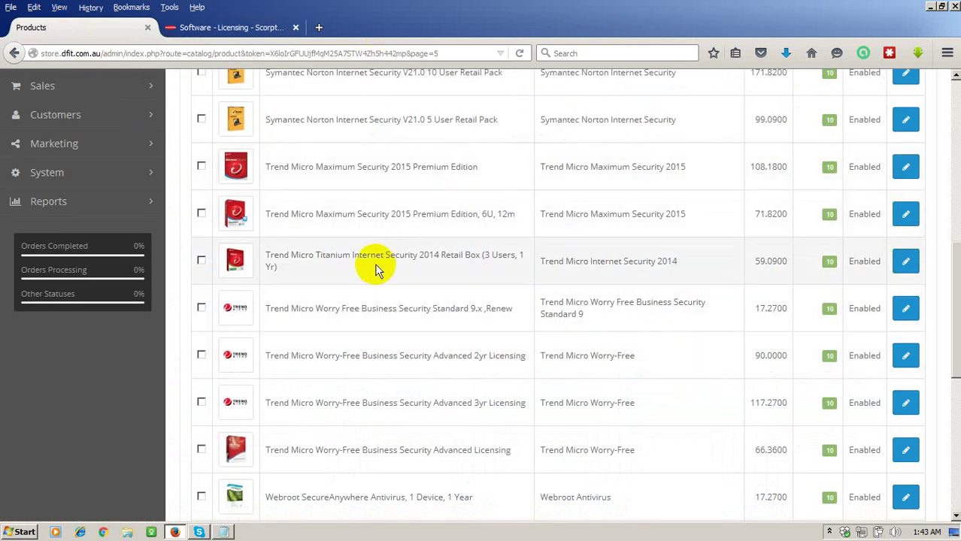
pyautogui.click(202, 309)
pyautogui.scroll(7, 718, 229)
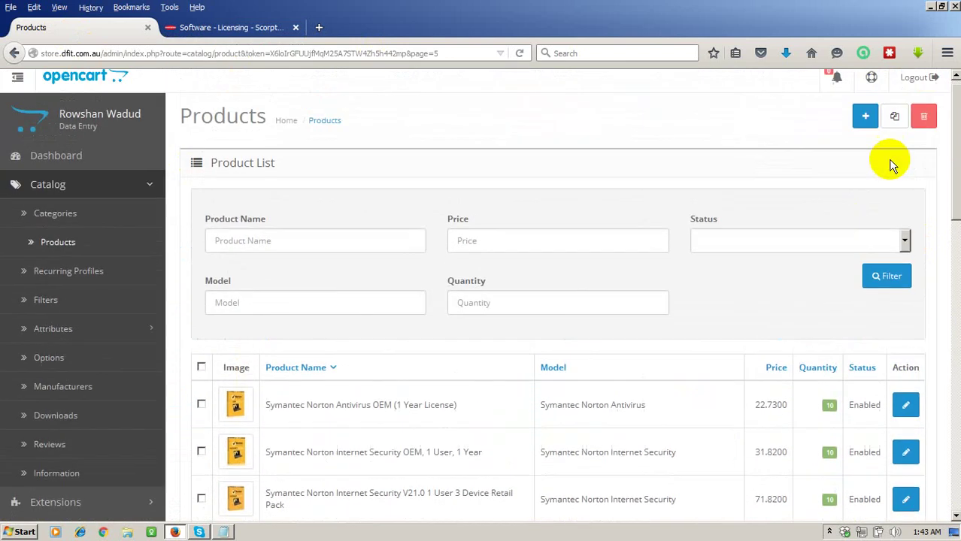
pyautogui.click(895, 127)
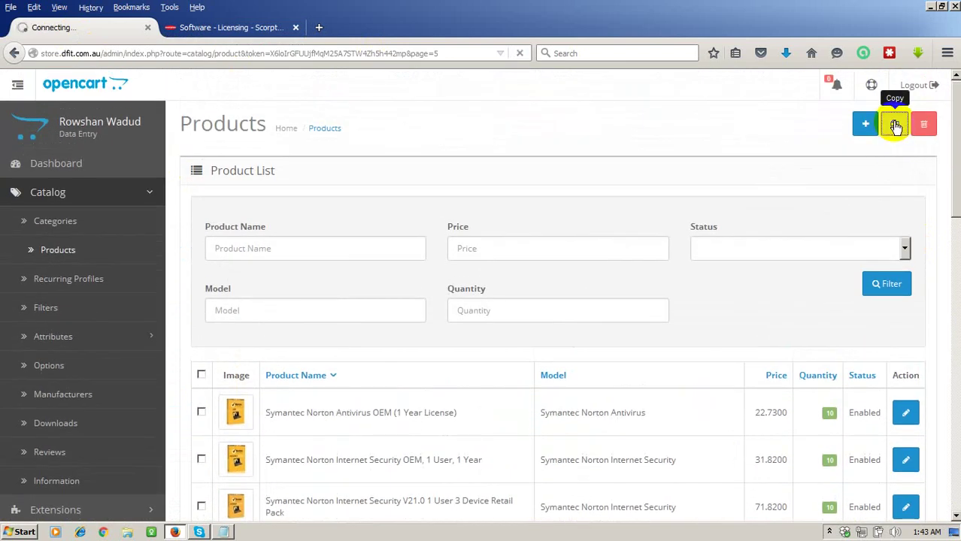
# - Find the original and copied Trend Micro Worry Free Business Security Standard entries and check the copy's status
pyautogui.scroll(-4, 682, 261)
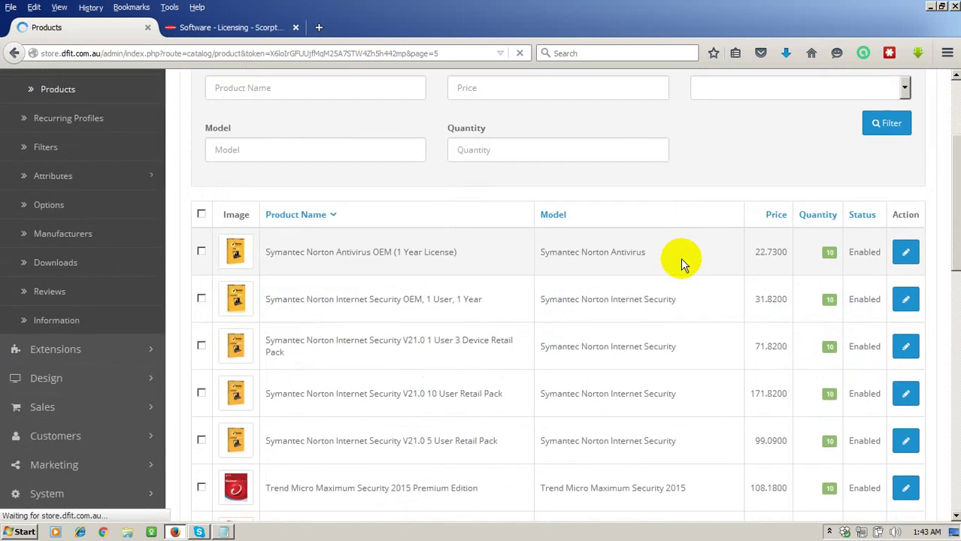
pyautogui.scroll(-3, 557, 316)
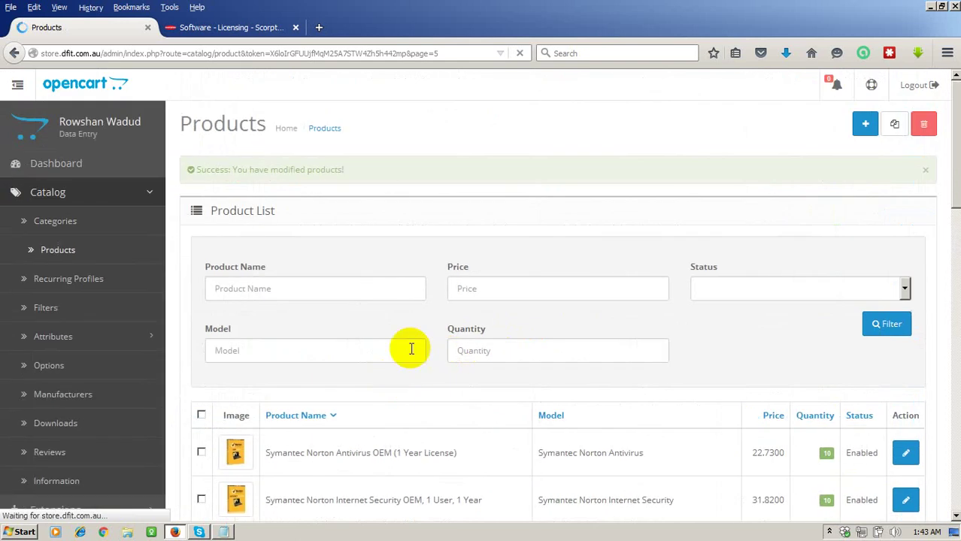
pyautogui.scroll(-10, 391, 349)
pyautogui.scroll(-2, 290, 343)
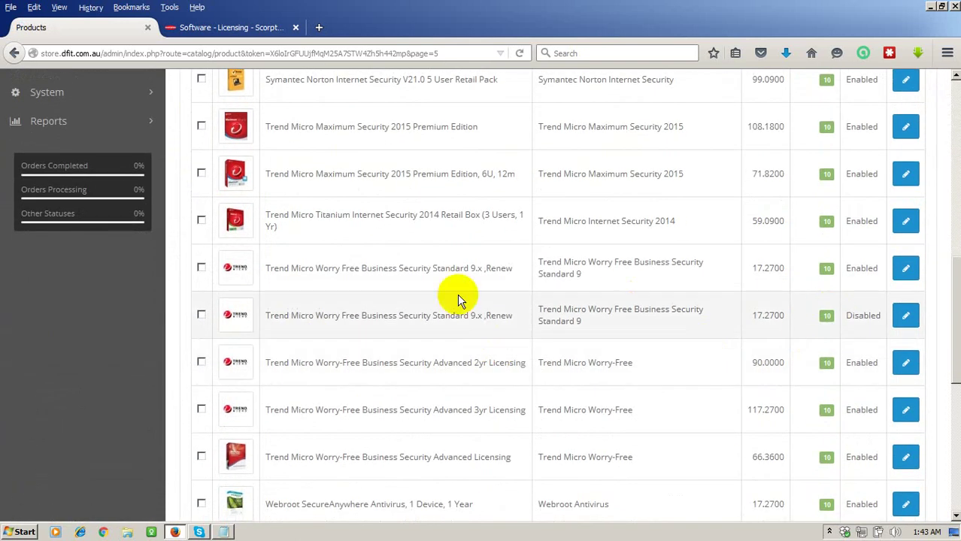
pyautogui.moveTo(264, 268); pyautogui.dragTo(530, 316)
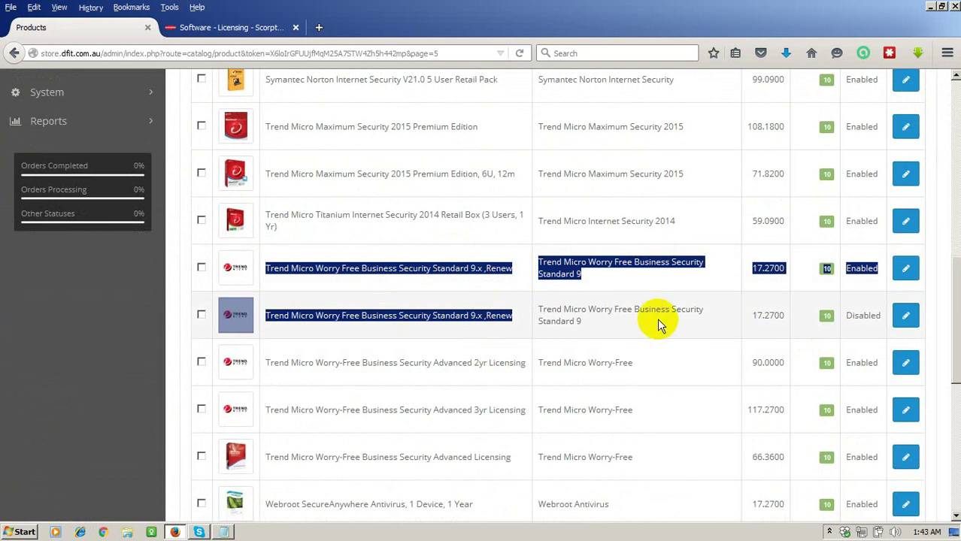
pyautogui.doubleClick(857, 316)
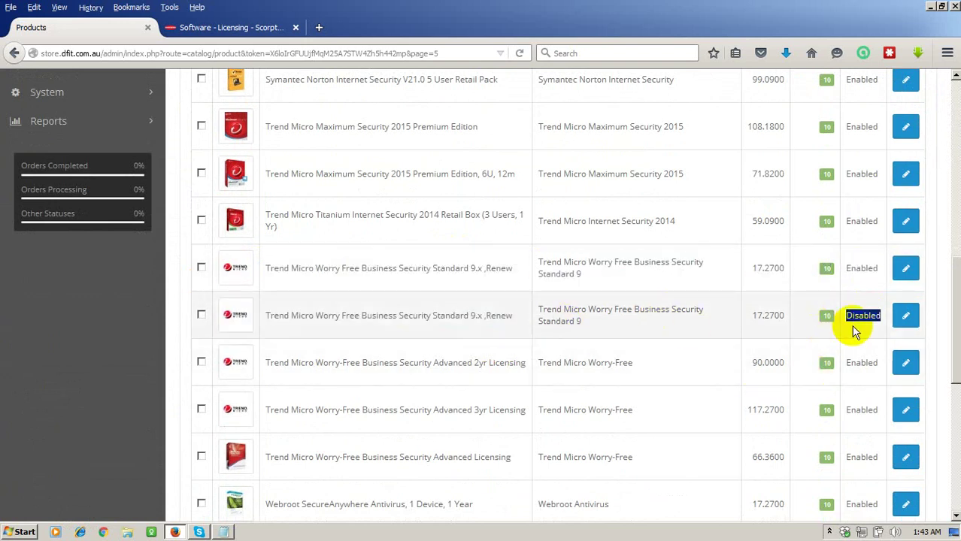
# - Open the disabled Trend Micro copy for editing and review its meta tag fields and product tags
pyautogui.click(905, 316)
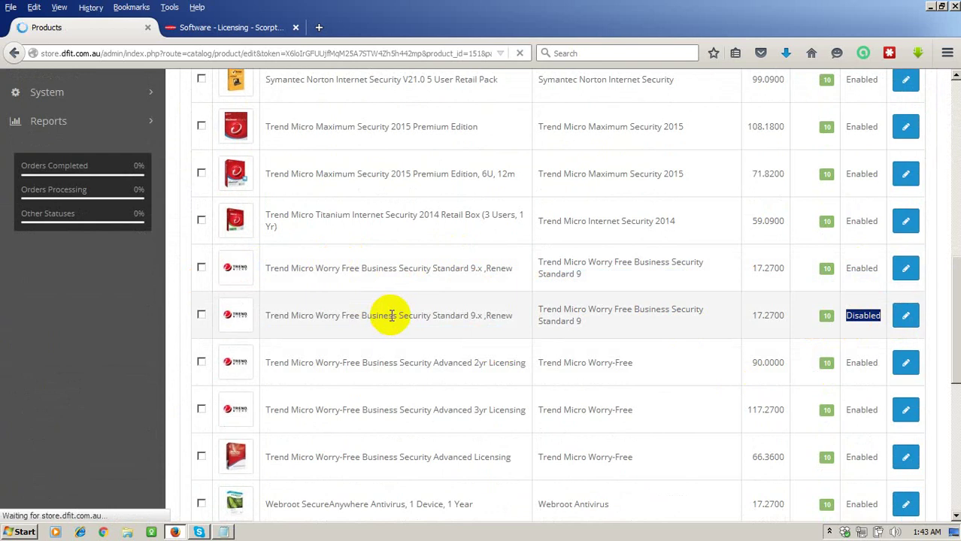
pyautogui.scroll(-10, 218, 294)
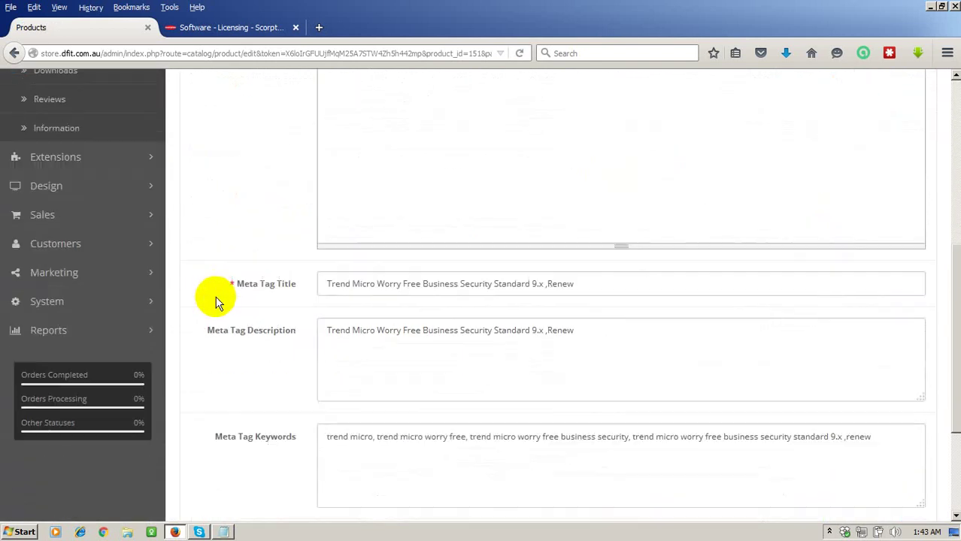
pyautogui.scroll(10, 216, 301)
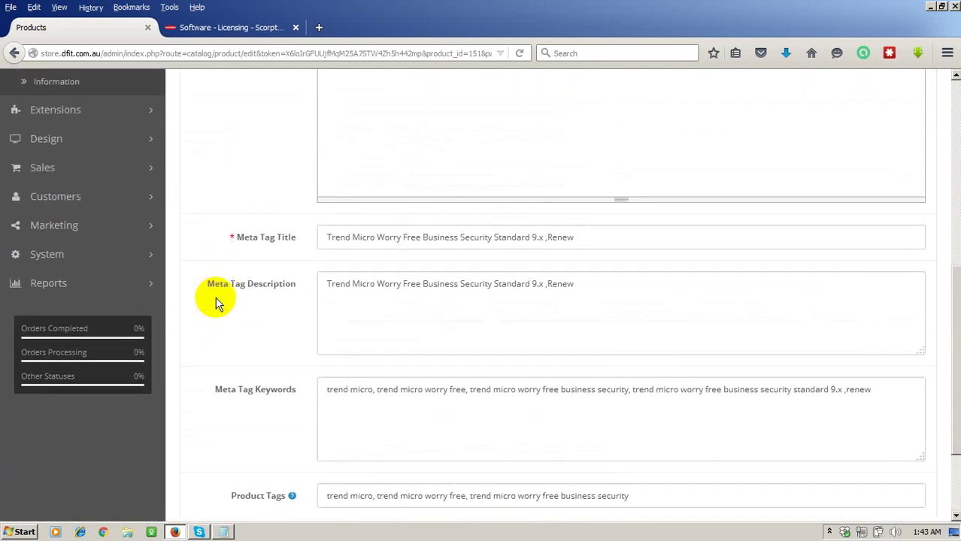
pyautogui.scroll(-10, 216, 300)
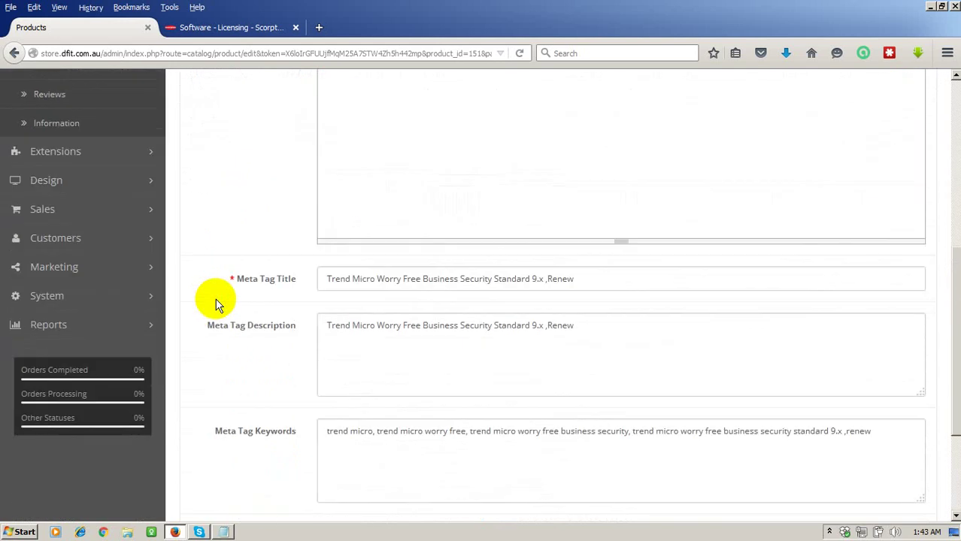
pyautogui.moveTo(380, 376); pyautogui.dragTo(487, 372)
pyautogui.moveTo(337, 273); pyautogui.dragTo(393, 273)
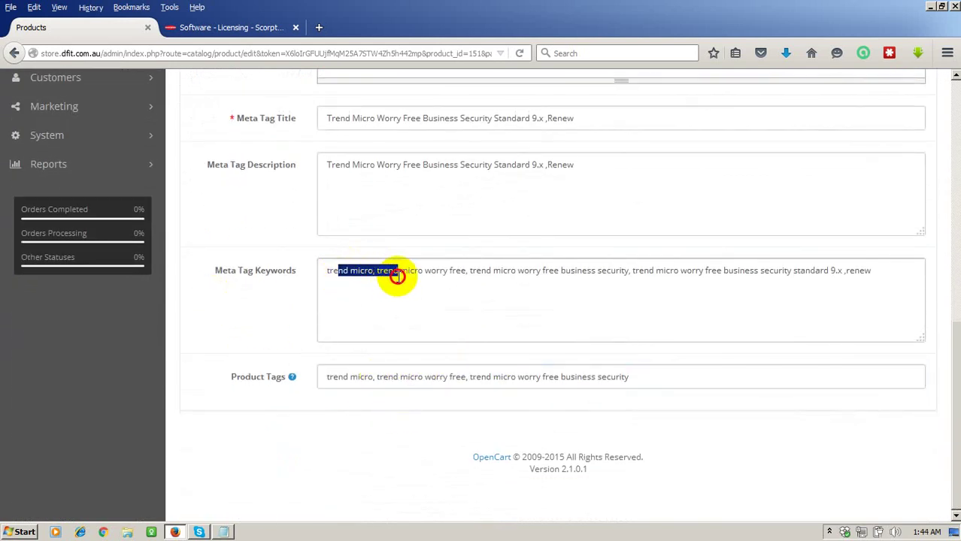
# - Review the copied product's data fields, including model, price, tax class, quantity and out-of-stock status
pyautogui.scroll(4, 410, 323)
pyautogui.scroll(3, 405, 326)
pyautogui.click(267, 174)
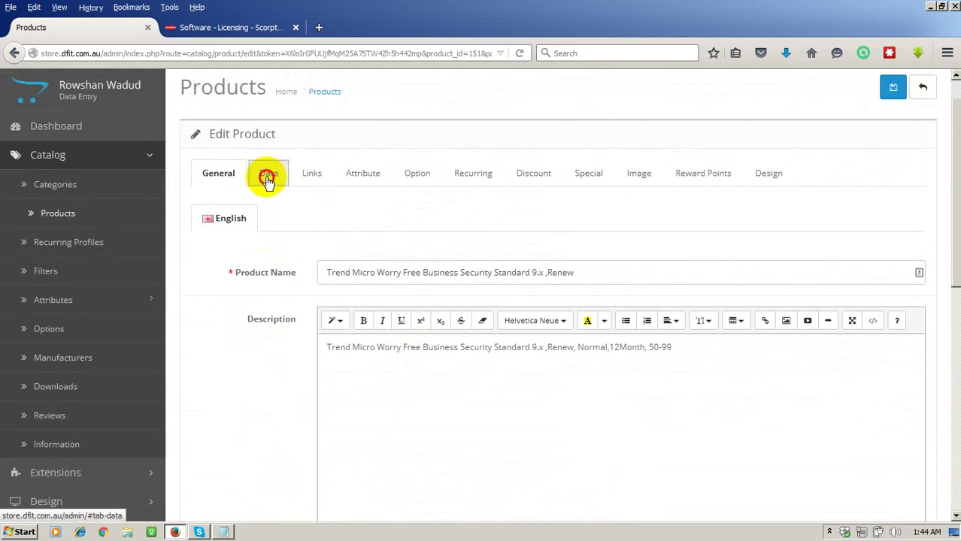
pyautogui.scroll(-3, 253, 301)
pyautogui.scroll(2, 252, 301)
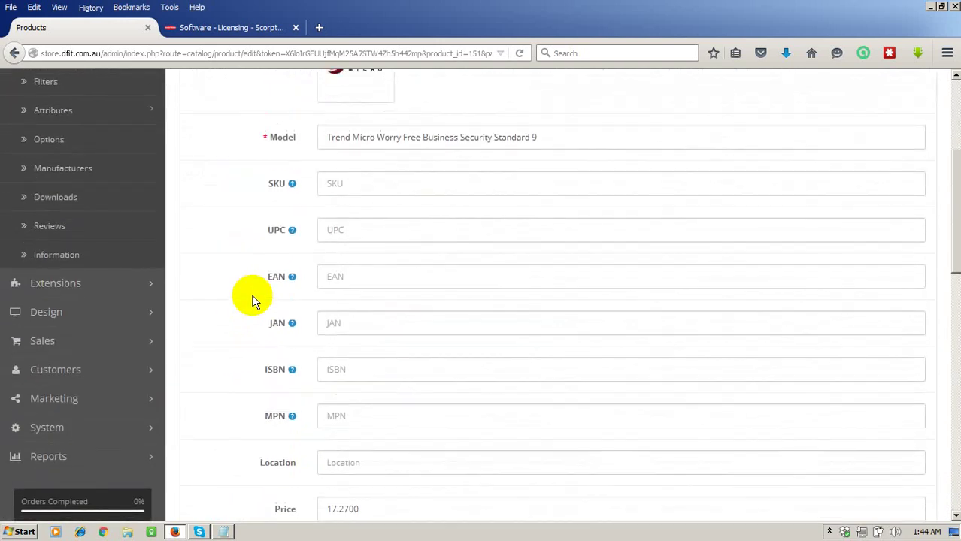
pyautogui.scroll(-3, 338, 225)
pyautogui.scroll(-5, 301, 248)
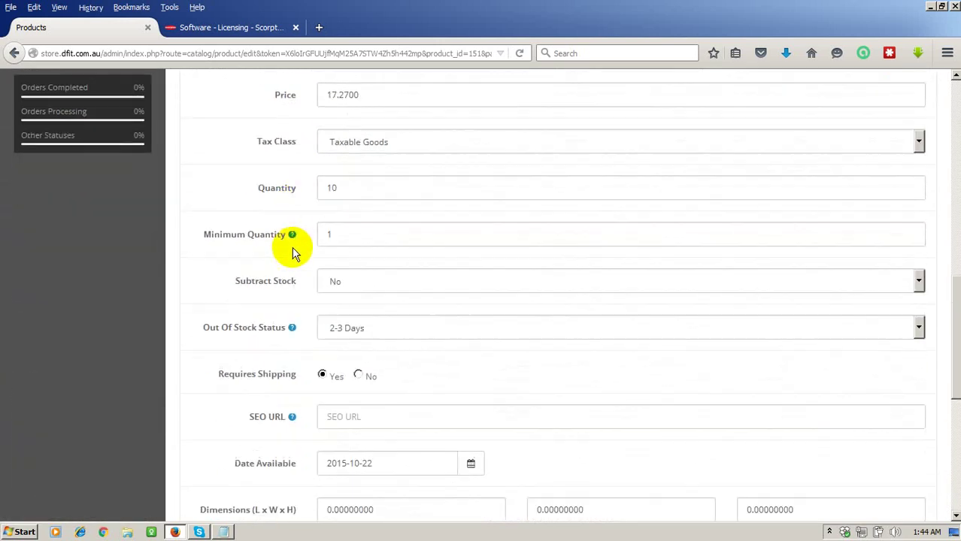
pyautogui.scroll(2, 353, 186)
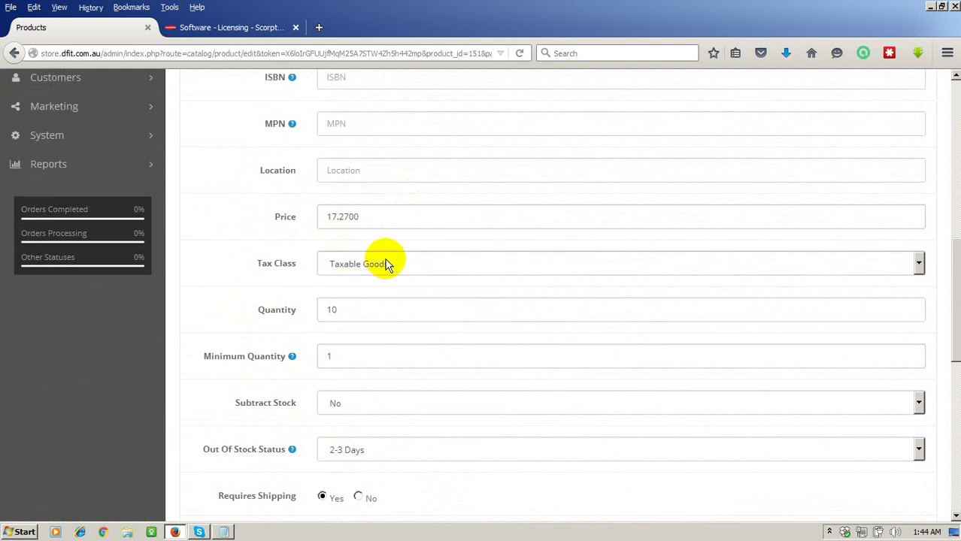
pyautogui.scroll(-1, 334, 275)
pyautogui.scroll(-1, 333, 275)
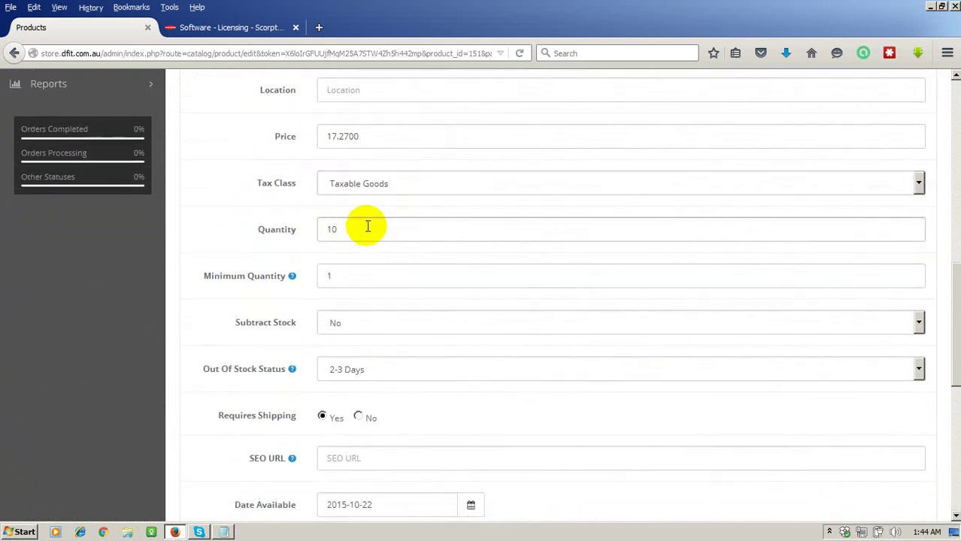
pyautogui.scroll(-2, 375, 274)
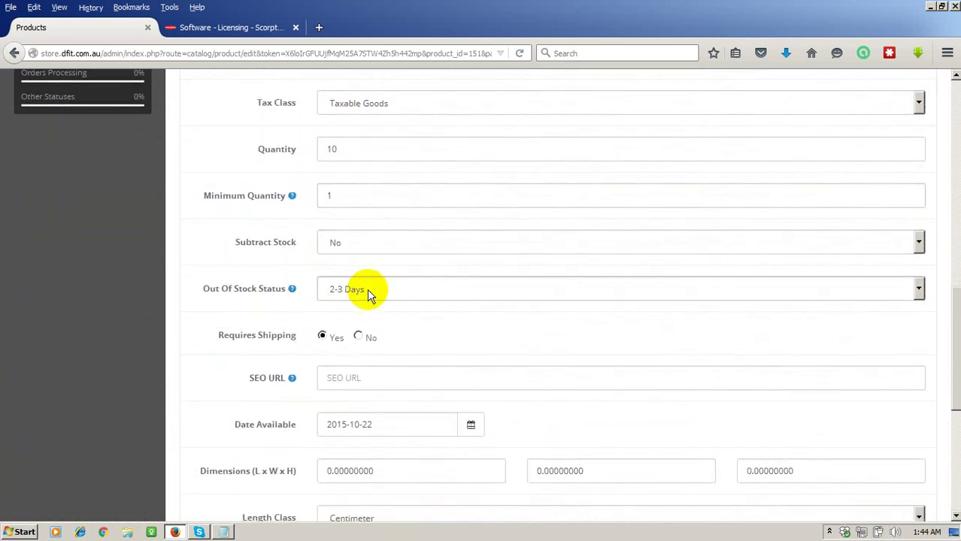
# - Set the copied product's Status to Enabled
pyautogui.scroll(-4, 343, 344)
pyautogui.scroll(-2, 245, 372)
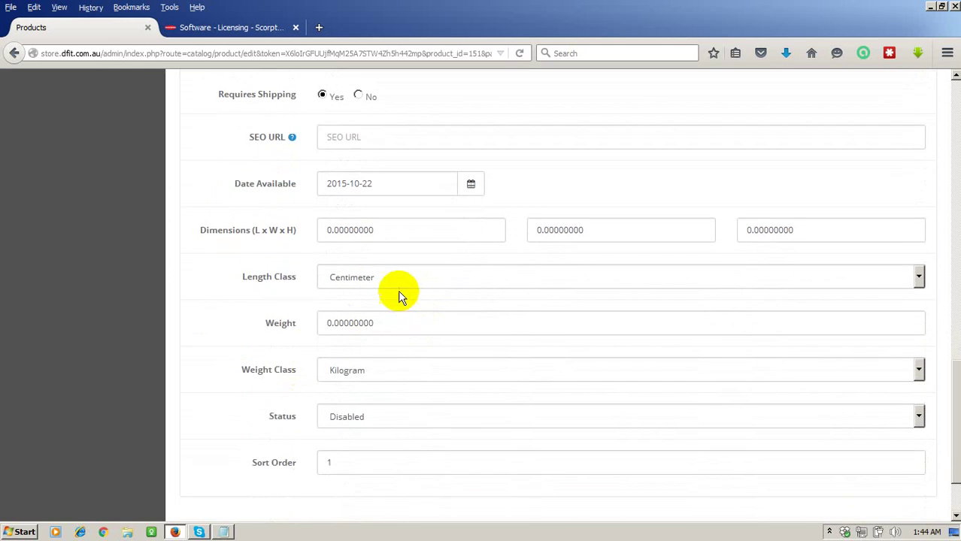
pyautogui.click(349, 420)
pyautogui.click(348, 431)
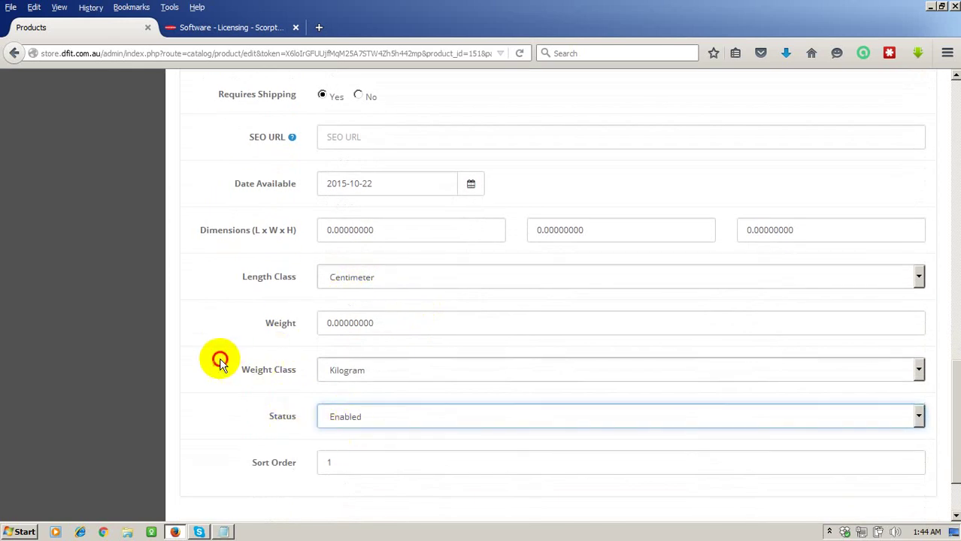
# - Examine the copied product's links: manufacturer, categories, filters, stores, downloads and related products
pyautogui.scroll(15, 230, 343)
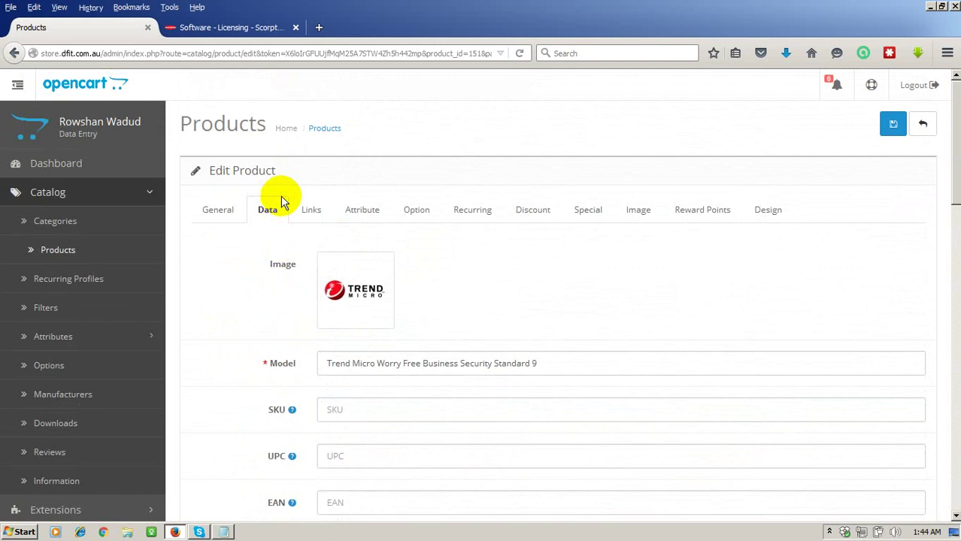
pyautogui.click(309, 209)
pyautogui.scroll(-2, 253, 294)
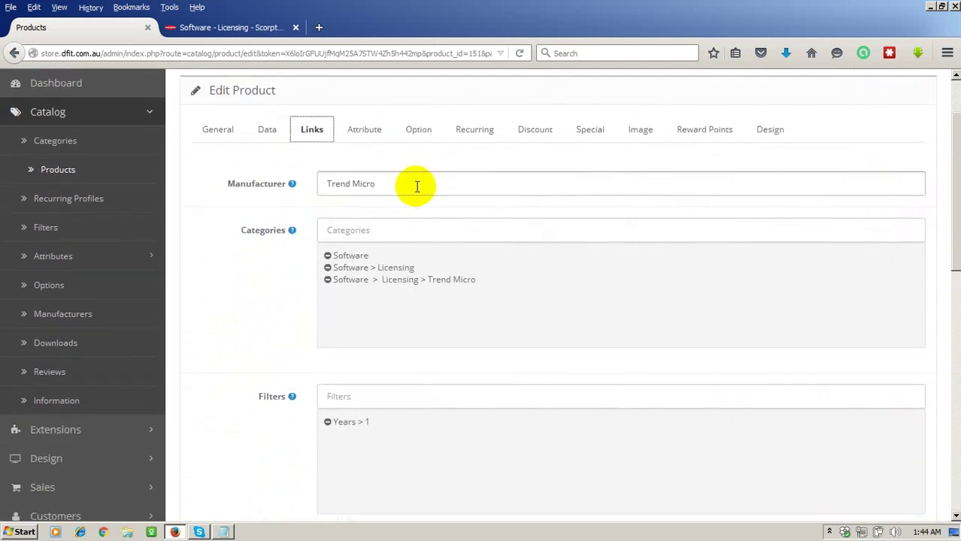
pyautogui.moveTo(397, 182); pyautogui.dragTo(292, 184)
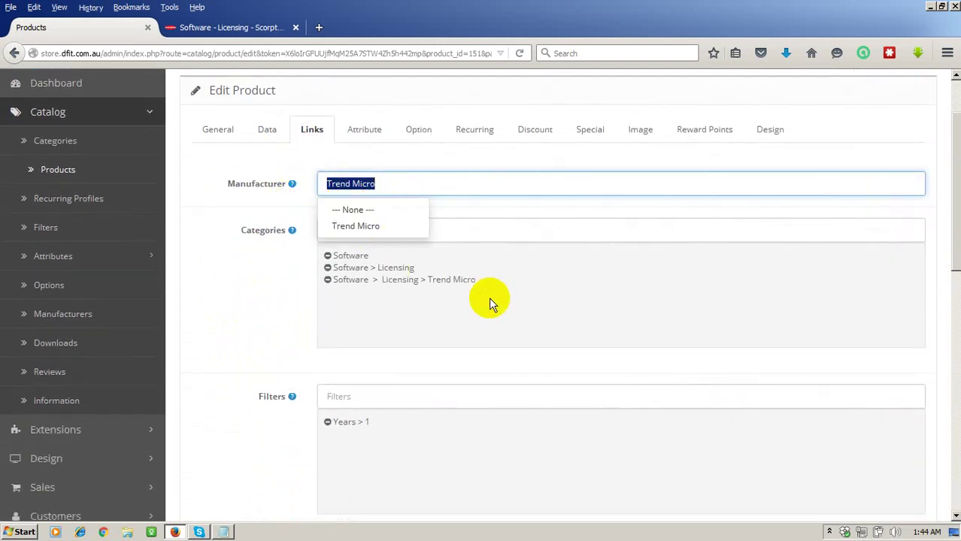
pyautogui.scroll(-6, 393, 247)
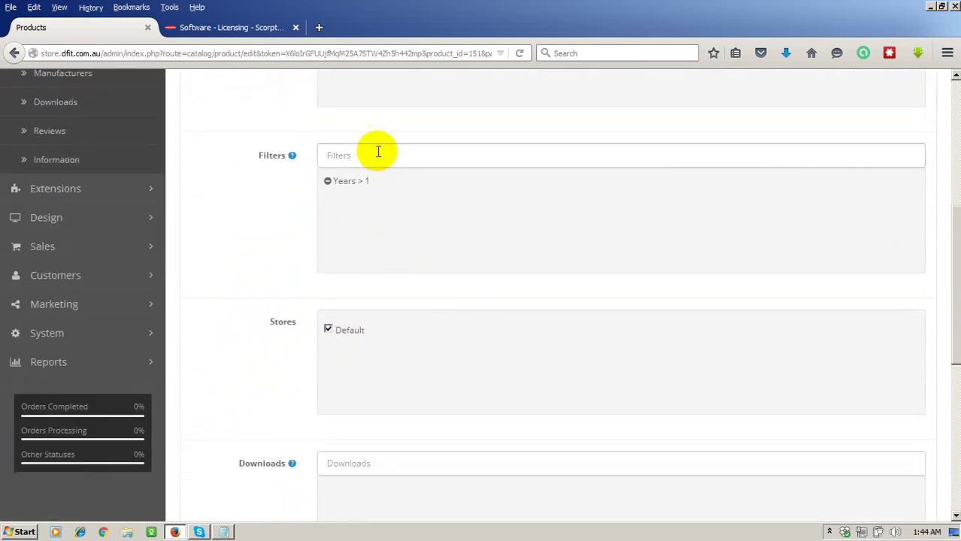
pyautogui.scroll(-3, 336, 314)
pyautogui.scroll(-3, 335, 314)
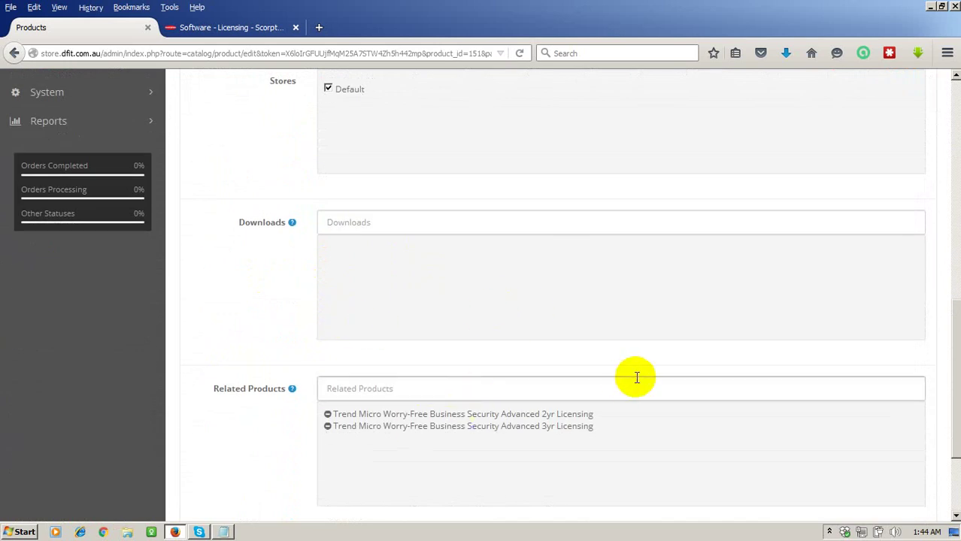
pyautogui.scroll(14, 637, 377)
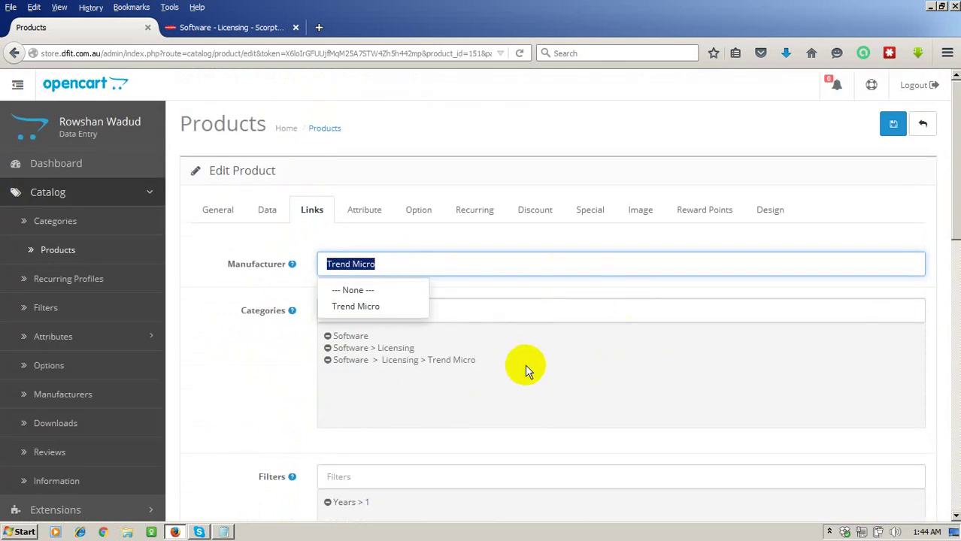
# - Check the copied product's main image in its data section and return to its general details
pyautogui.click(261, 210)
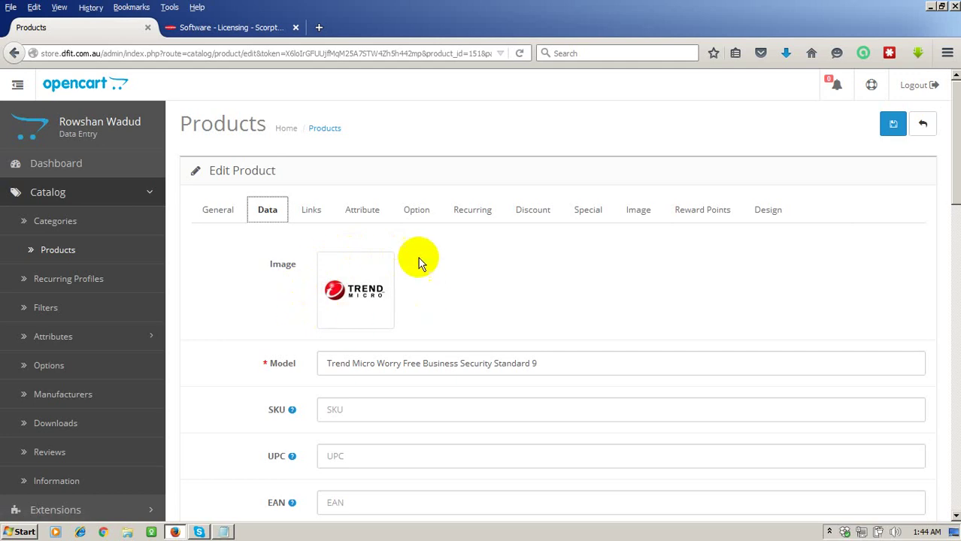
pyautogui.click(637, 213)
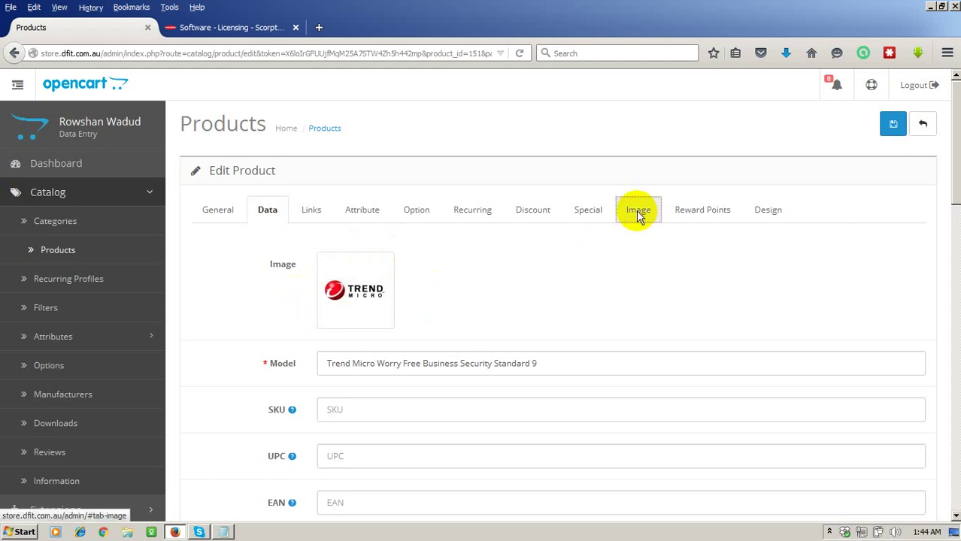
pyautogui.click(272, 211)
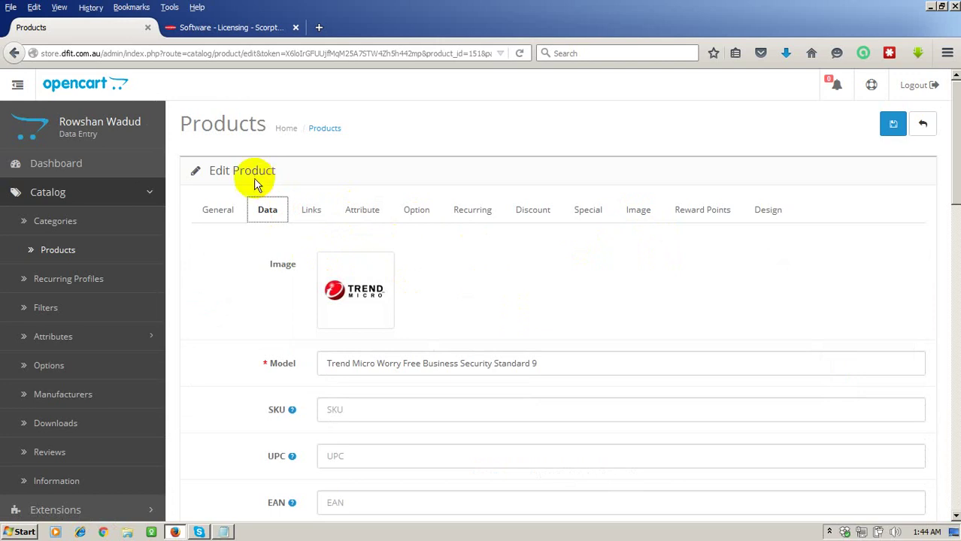
pyautogui.click(219, 210)
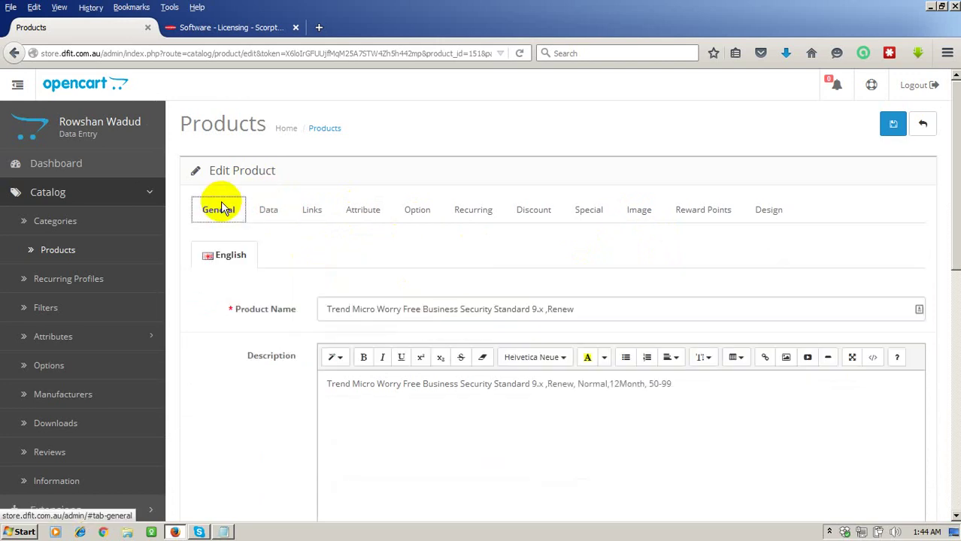